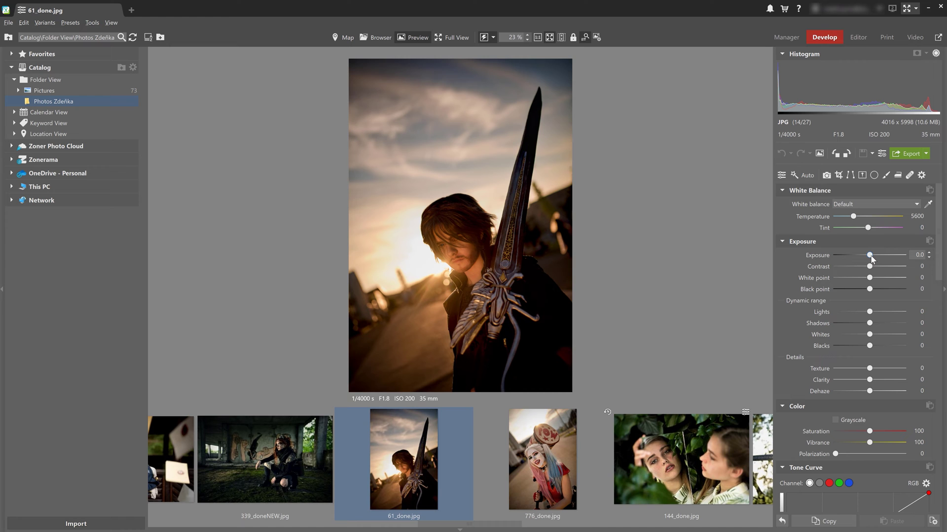
Raise the exposure to 0.4, preview desaturation, then try Polygonal Lasso and Paintbrush in Editor.
{"action": "left_click_drag", "start_coordinate": [870, 256], "coordinate": [873, 267]}
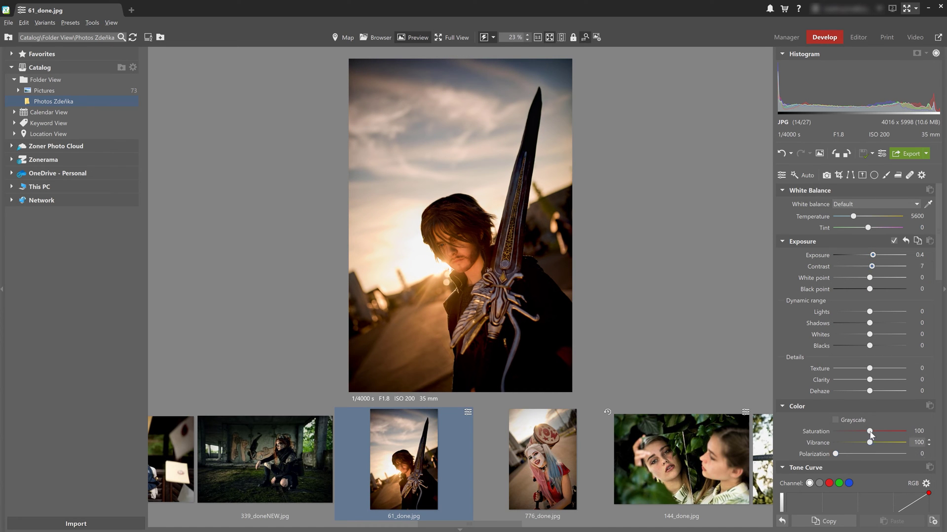
{"action": "mouse_move", "coordinate": [871, 433]}
{"action": "left_mouse_down"}
{"action": "mouse_move", "coordinate": [830, 429]}
{"action": "mouse_move", "coordinate": [870, 432]}
{"action": "left_mouse_up"}
{"action": "key", "text": "ctrl+e"}
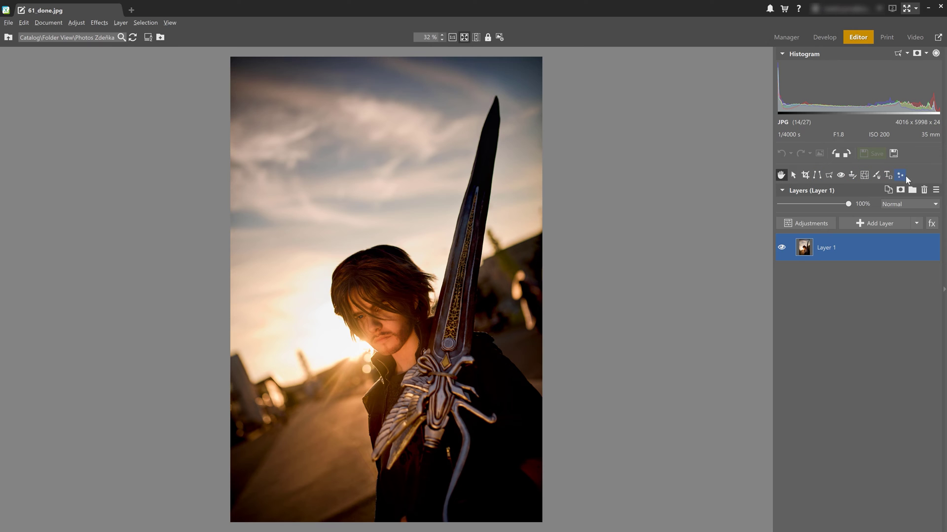
{"action": "left_click", "coordinate": [829, 175]}
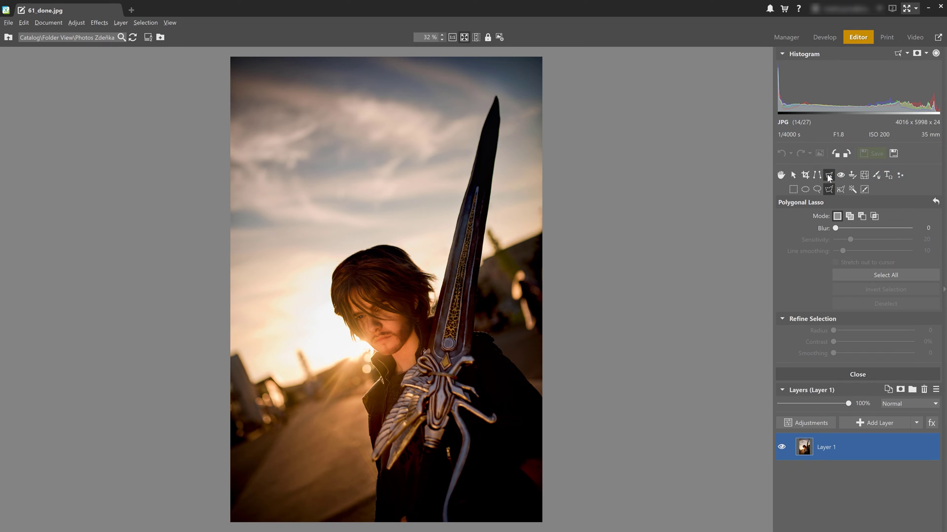
{"action": "left_click", "coordinate": [876, 175]}
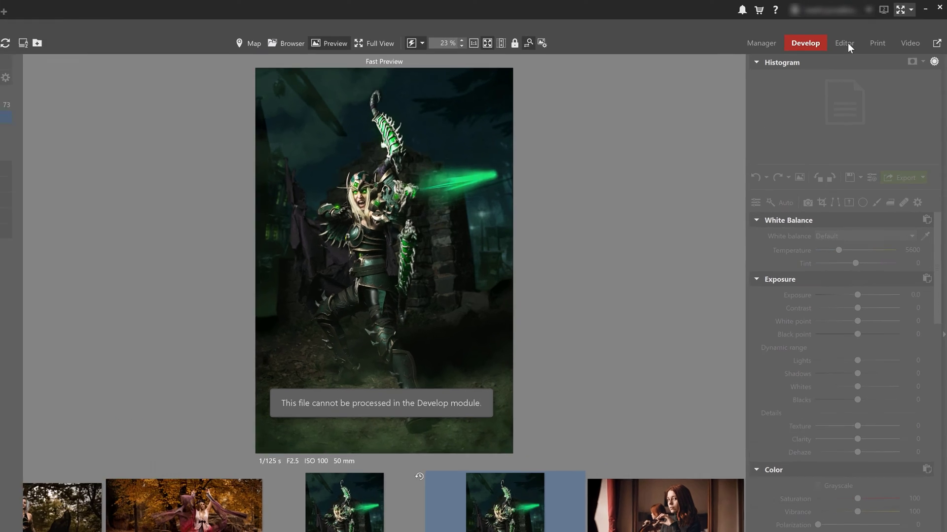
Switch to Editor, browse the P1015769.RW2 raw headphones file and the Save As formats.
{"action": "left_click", "coordinate": [848, 43]}
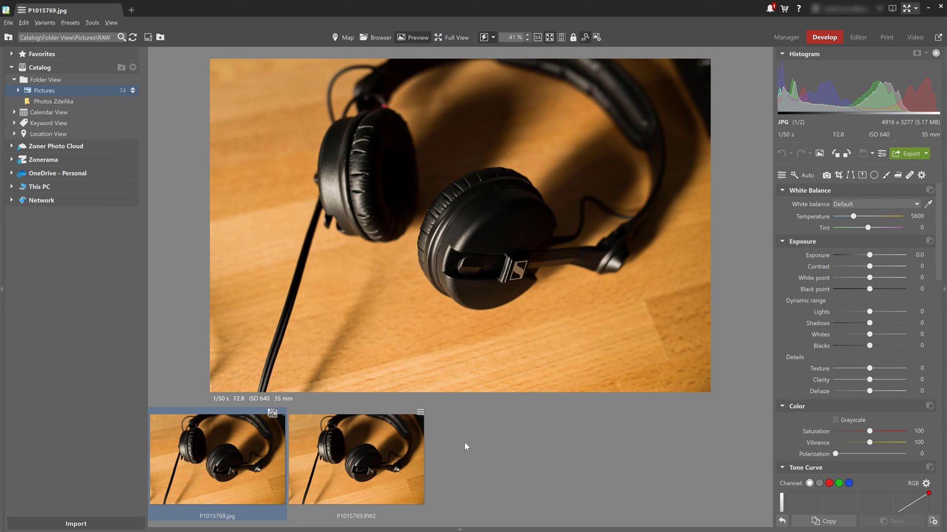
{"action": "left_click", "coordinate": [233, 513]}
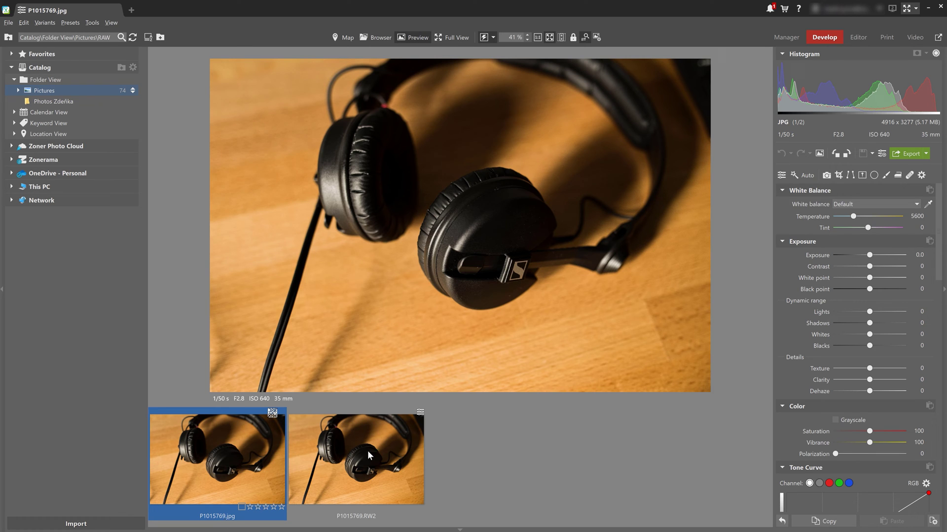
{"action": "left_click", "coordinate": [344, 456], "text": "ctrl"}
{"action": "left_click", "coordinate": [344, 455]}
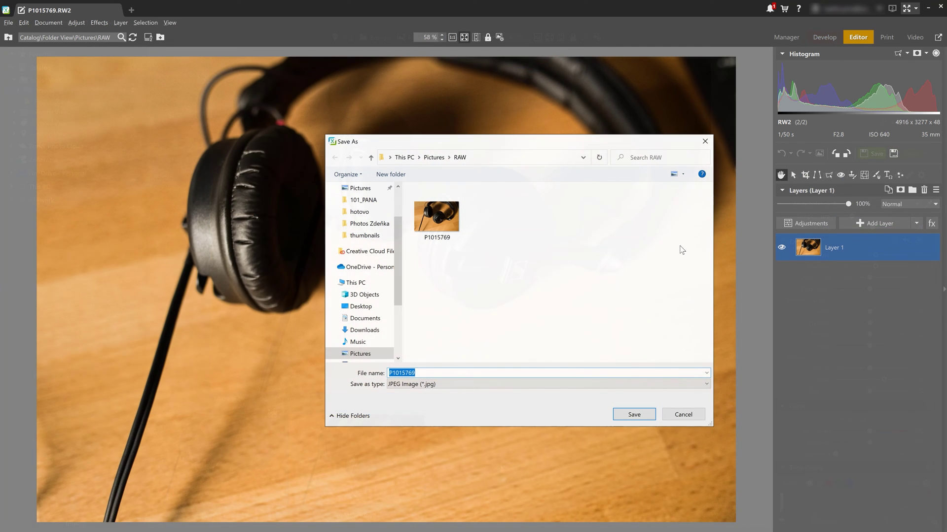
{"action": "left_click", "coordinate": [483, 384]}
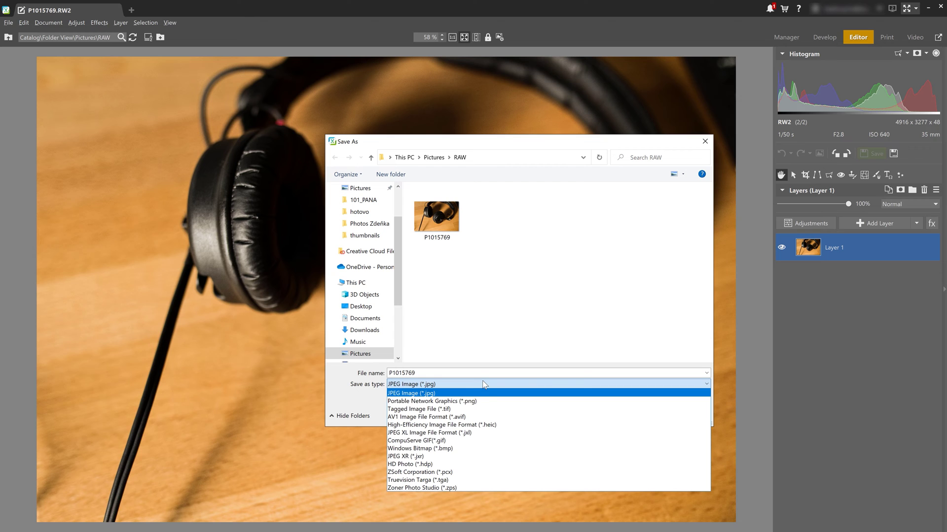
{"action": "scroll", "coordinate": [471, 488], "scroll_direction": "down", "scroll_amount": 5}
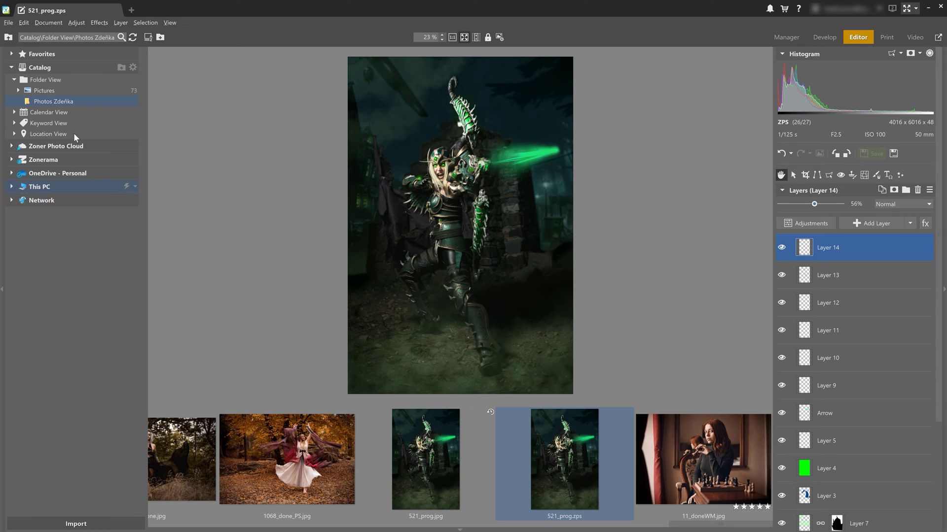
Collapse the catalog panel and the filmstrip, then review the layer stack.
{"action": "left_click", "coordinate": [3, 289]}
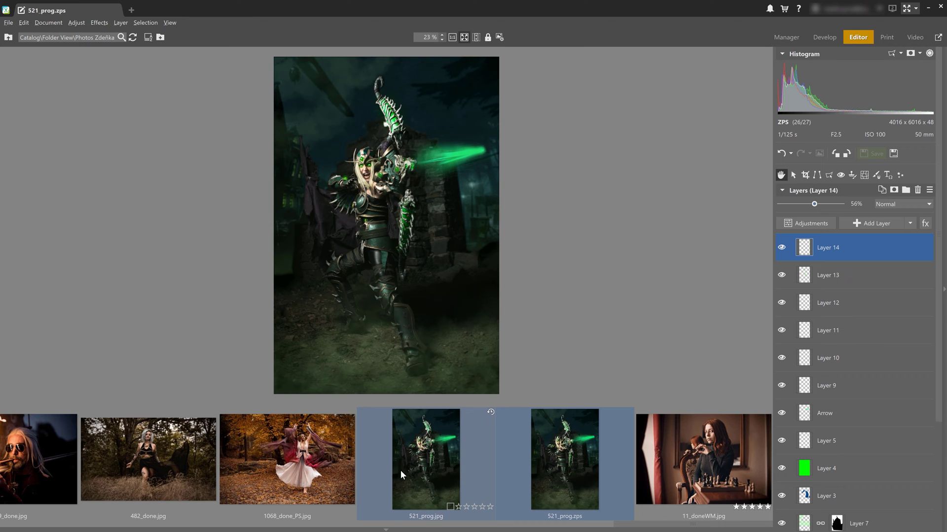
{"action": "left_click", "coordinate": [390, 530]}
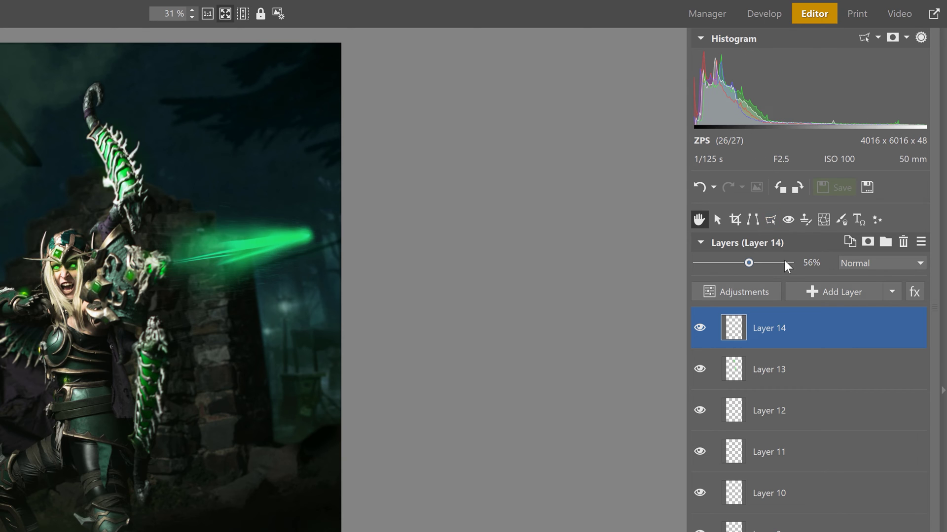
{"action": "scroll", "coordinate": [783, 433], "scroll_direction": "down", "scroll_amount": 4}
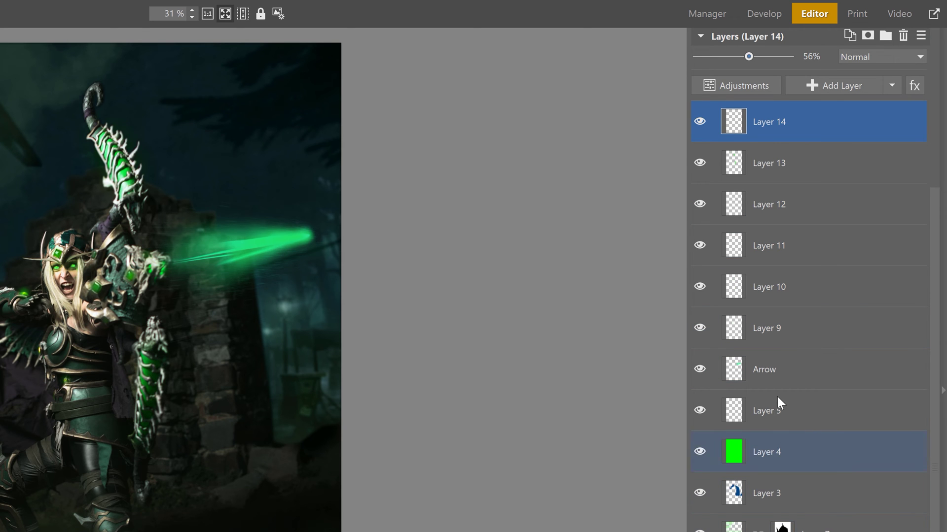
{"action": "scroll", "coordinate": [790, 246], "scroll_direction": "up", "scroll_amount": 4}
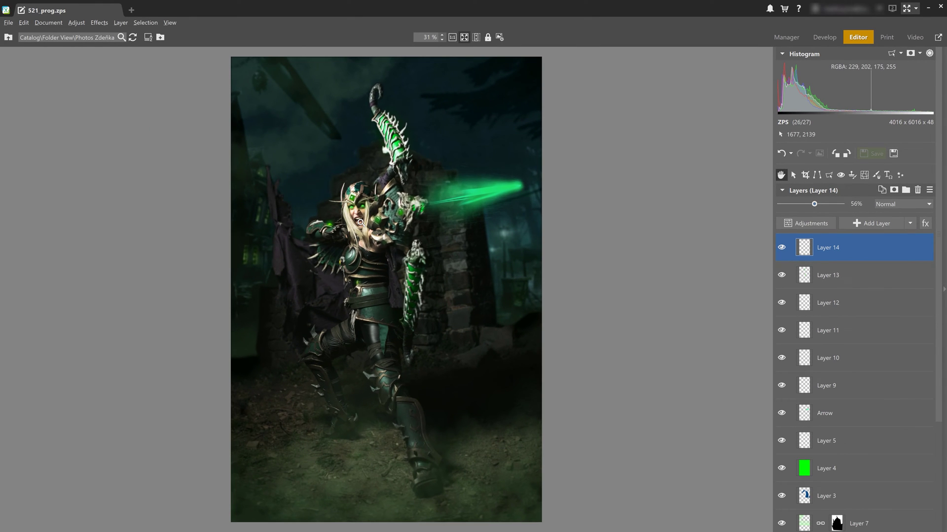
Inspect the archer at 100% zoom, then trial-move Layer 14 and undo the move.
{"action": "left_click", "coordinate": [356, 230]}
{"action": "left_click_drag", "start_coordinate": [363, 188], "coordinate": [274, 161]}
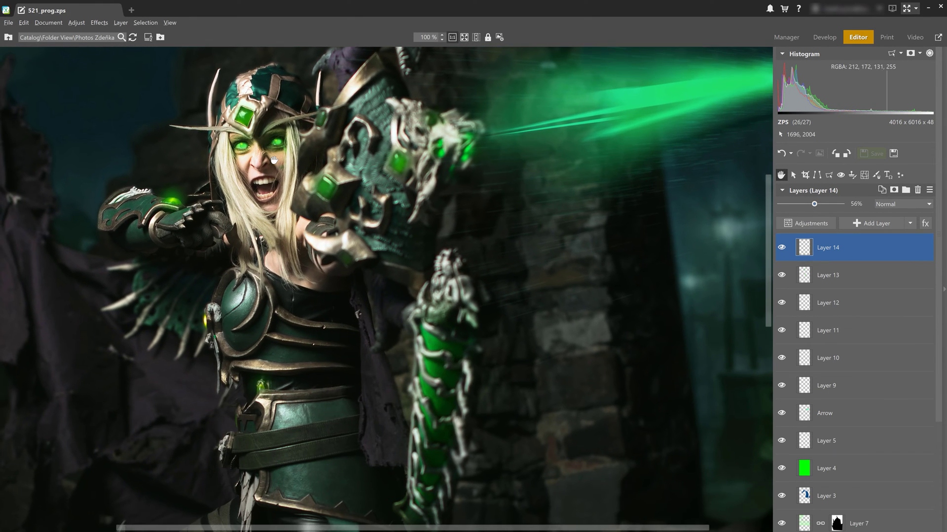
{"action": "left_click", "coordinate": [292, 195]}
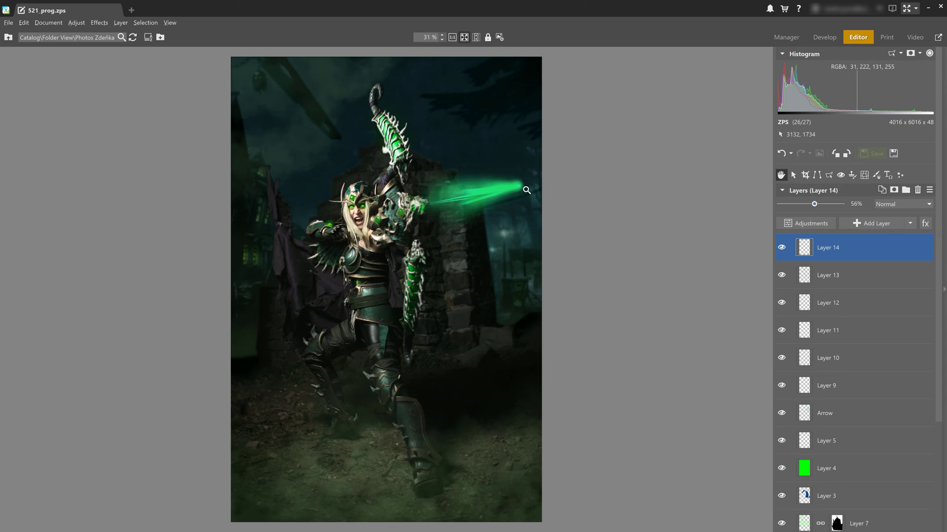
{"action": "left_click", "coordinate": [793, 175]}
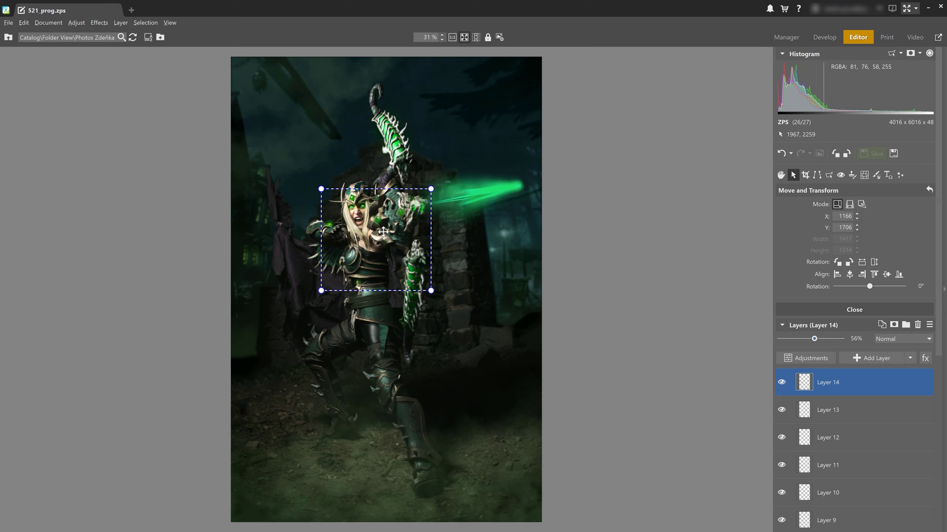
{"action": "left_click_drag", "start_coordinate": [385, 232], "coordinate": [384, 276]}
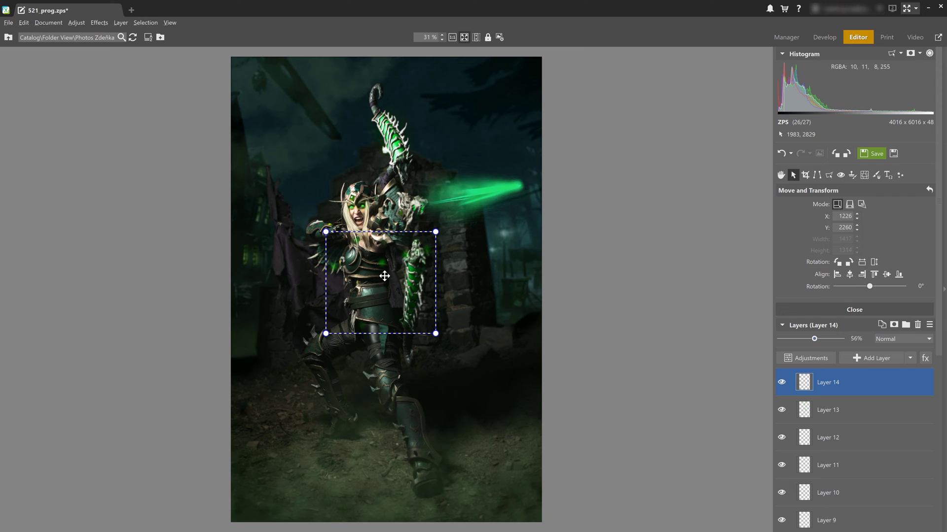
{"action": "key", "text": "ctrl+z"}
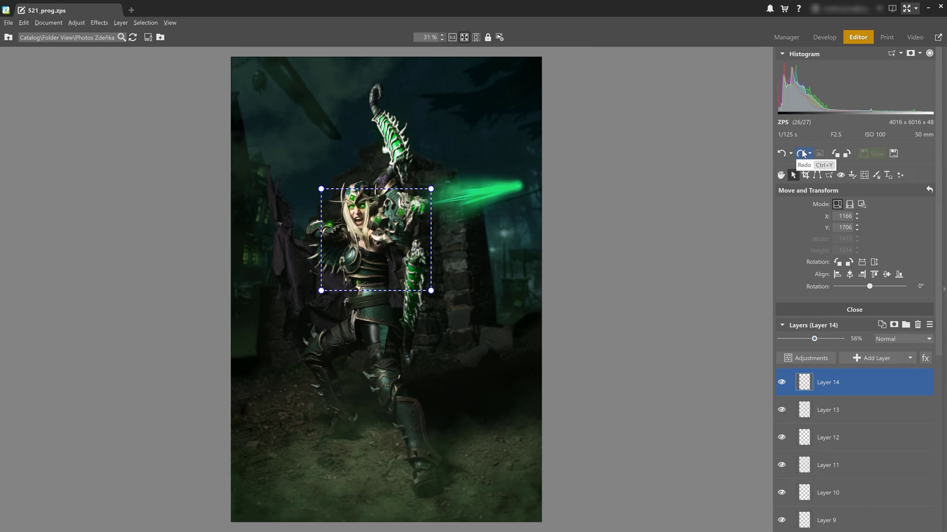
Try a bottom-right crop and cancel it, test Straighten, then pick the selection tools.
{"action": "left_click", "coordinate": [806, 177]}
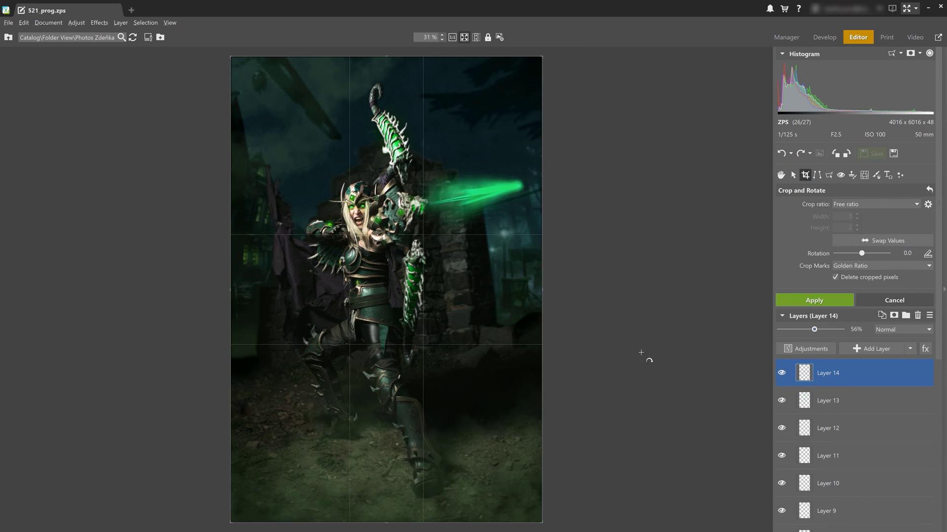
{"action": "mouse_move", "coordinate": [543, 521]}
{"action": "left_mouse_down"}
{"action": "mouse_move", "coordinate": [497, 446]}
{"action": "mouse_move", "coordinate": [545, 527]}
{"action": "left_mouse_up"}
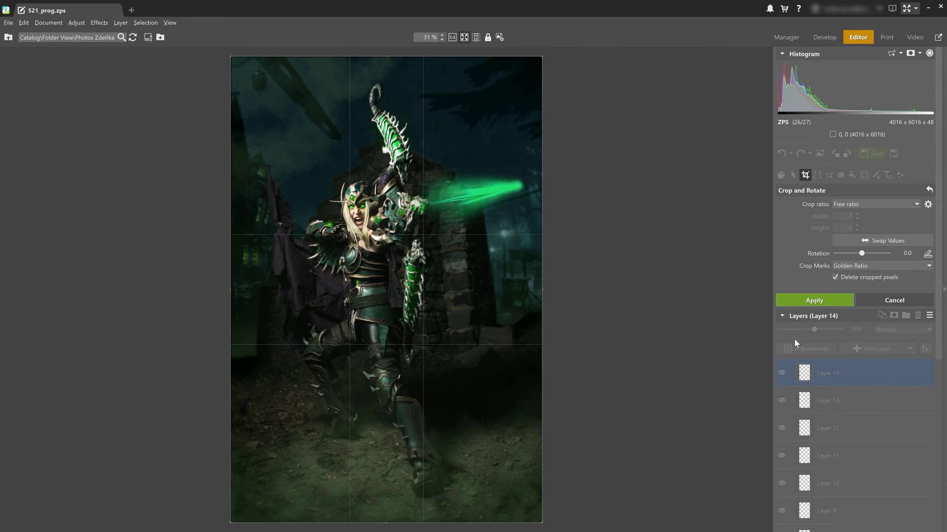
{"action": "left_click", "coordinate": [894, 302]}
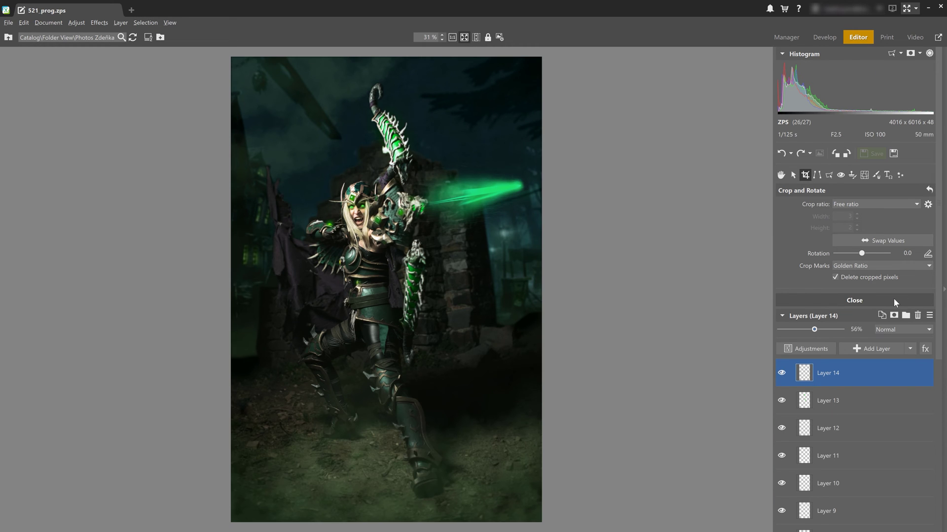
{"action": "left_click", "coordinate": [817, 176]}
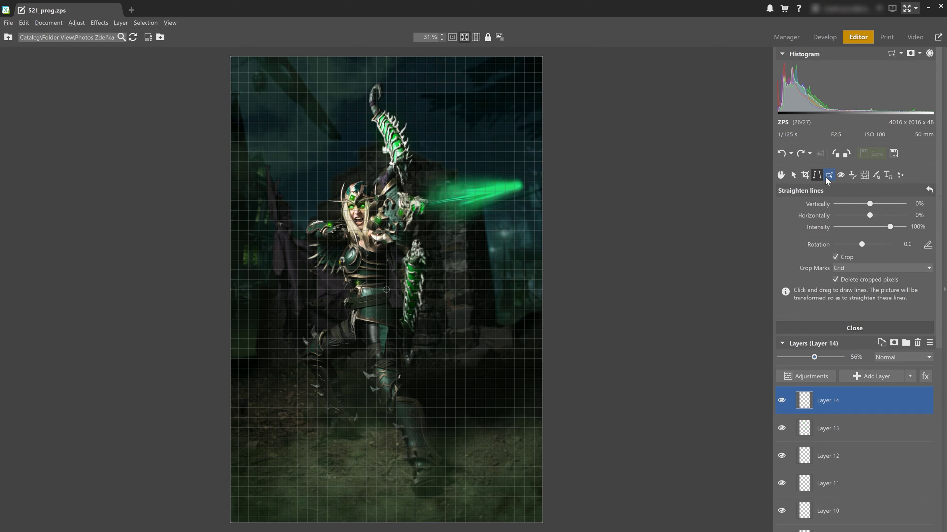
{"action": "left_click", "coordinate": [828, 176]}
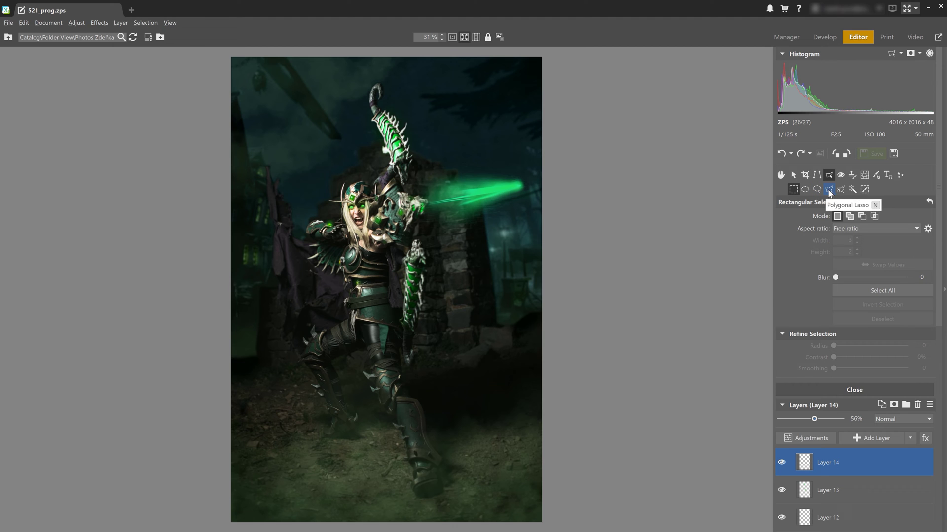
Draw a polygonal lasso selection around the archer's upper body and the arrow.
{"action": "left_click", "coordinate": [828, 189]}
{"action": "left_click", "coordinate": [329, 144]}
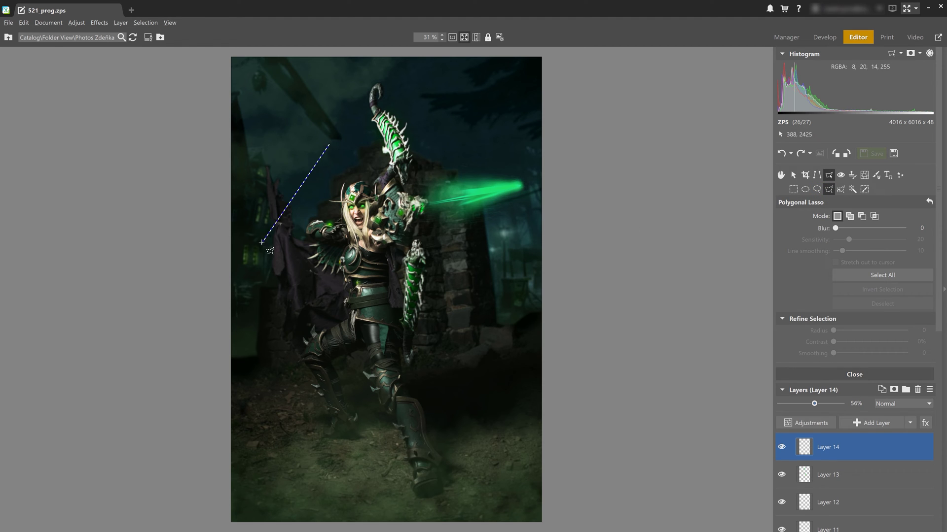
{"action": "left_click", "coordinate": [262, 241]}
{"action": "left_click", "coordinate": [277, 307]}
{"action": "left_click", "coordinate": [478, 320]}
{"action": "left_click", "coordinate": [475, 180]}
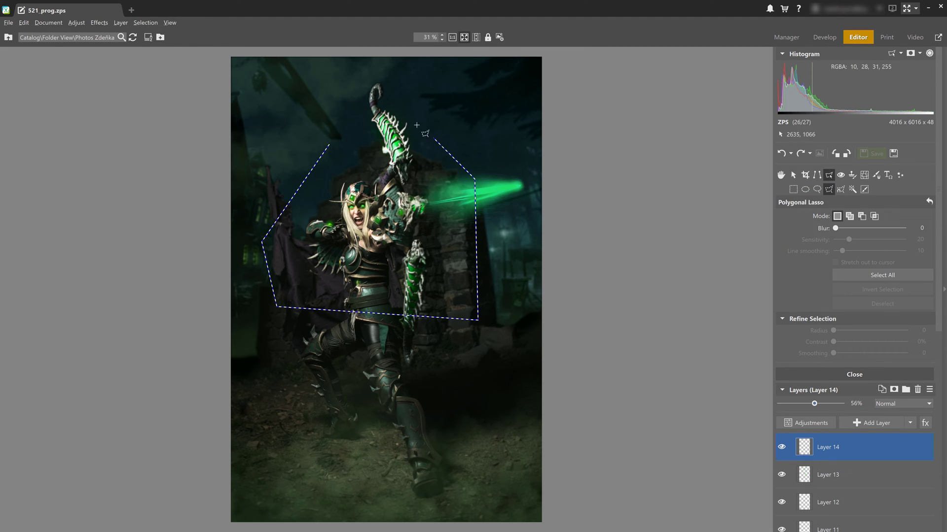
{"action": "left_click", "coordinate": [329, 145]}
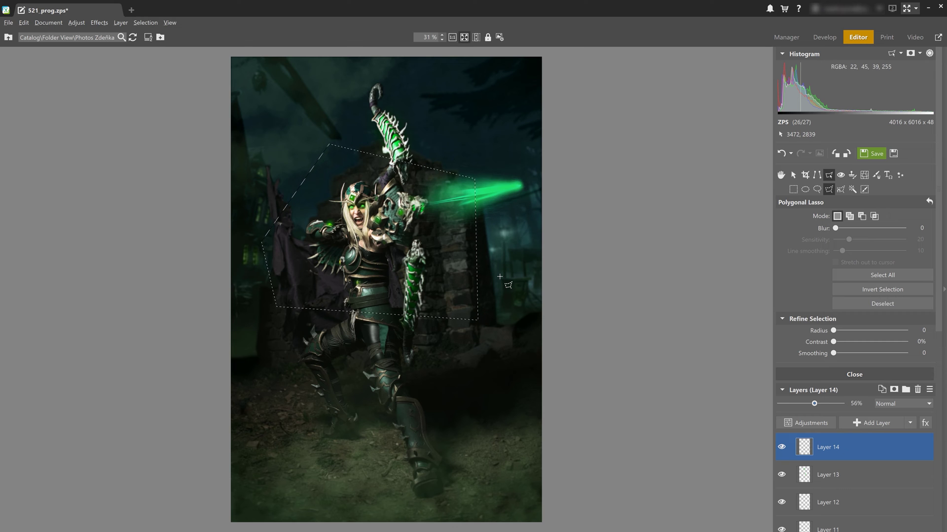
Paint a trial orange brush stroke by the bow inside the selection, then undo it.
{"action": "key", "text": "b"}
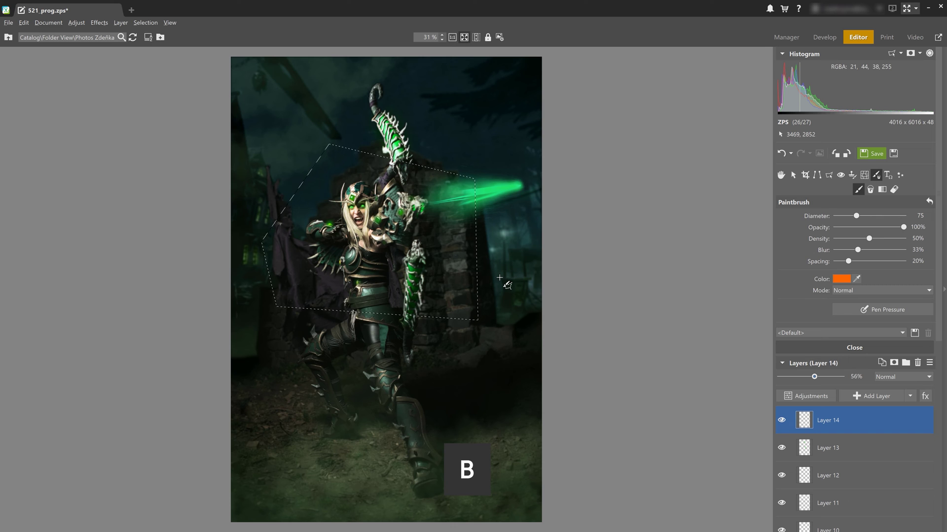
{"action": "mouse_move", "coordinate": [495, 279]}
{"action": "left_mouse_down"}
{"action": "mouse_move", "coordinate": [436, 300]}
{"action": "mouse_move", "coordinate": [462, 306]}
{"action": "mouse_move", "coordinate": [458, 333]}
{"action": "mouse_move", "coordinate": [440, 315]}
{"action": "mouse_move", "coordinate": [457, 313]}
{"action": "mouse_move", "coordinate": [455, 326]}
{"action": "mouse_move", "coordinate": [473, 311]}
{"action": "mouse_move", "coordinate": [475, 327]}
{"action": "mouse_move", "coordinate": [404, 303]}
{"action": "mouse_move", "coordinate": [458, 339]}
{"action": "mouse_move", "coordinate": [472, 303]}
{"action": "mouse_move", "coordinate": [435, 326]}
{"action": "mouse_move", "coordinate": [480, 326]}
{"action": "mouse_move", "coordinate": [474, 293]}
{"action": "mouse_move", "coordinate": [413, 306]}
{"action": "mouse_move", "coordinate": [487, 308]}
{"action": "mouse_move", "coordinate": [472, 330]}
{"action": "mouse_move", "coordinate": [476, 307]}
{"action": "mouse_move", "coordinate": [463, 301]}
{"action": "mouse_move", "coordinate": [488, 300]}
{"action": "mouse_move", "coordinate": [478, 282]}
{"action": "mouse_move", "coordinate": [485, 254]}
{"action": "mouse_move", "coordinate": [470, 295]}
{"action": "left_mouse_up"}
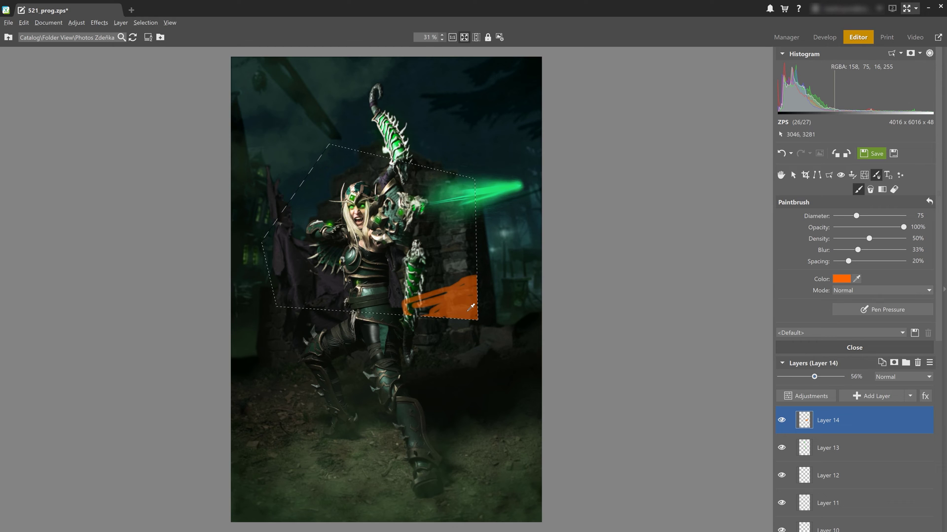
{"action": "key", "text": "ctrl+z"}
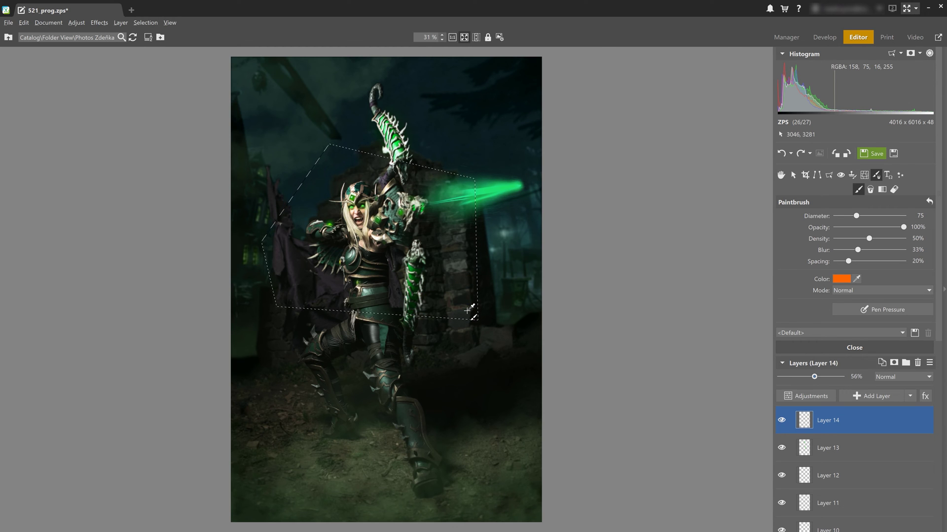
Clear the lasso selection and try the Red Eye, Clone Stamp and Liquify tools.
{"action": "key", "text": "Escape"}
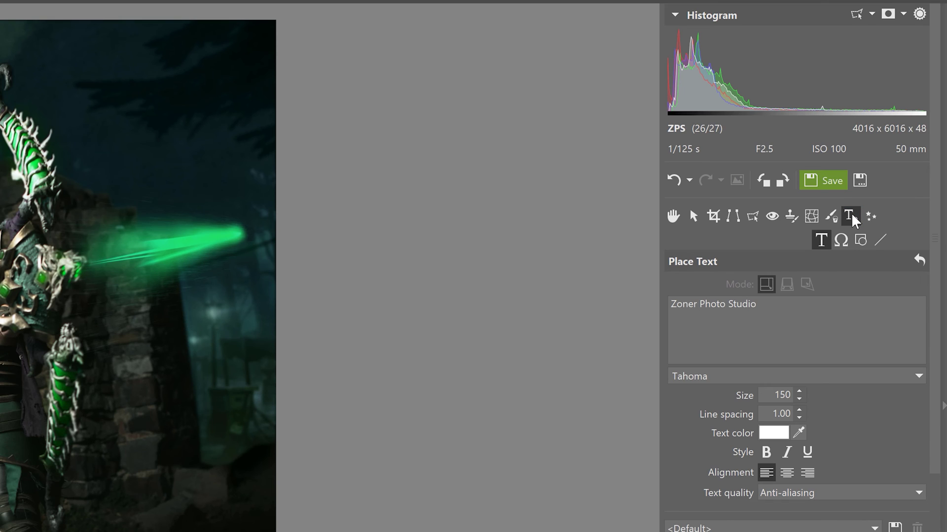
{"action": "left_click", "coordinate": [772, 217]}
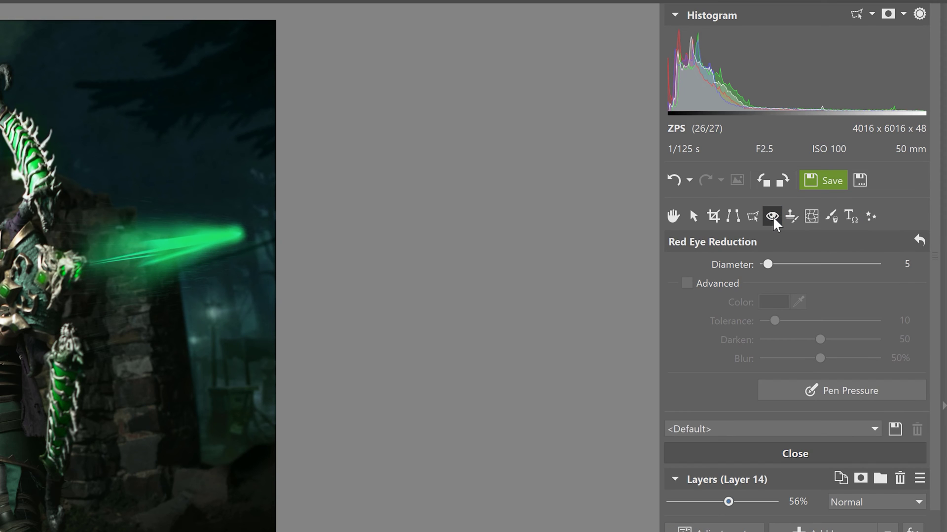
{"action": "left_click", "coordinate": [790, 218]}
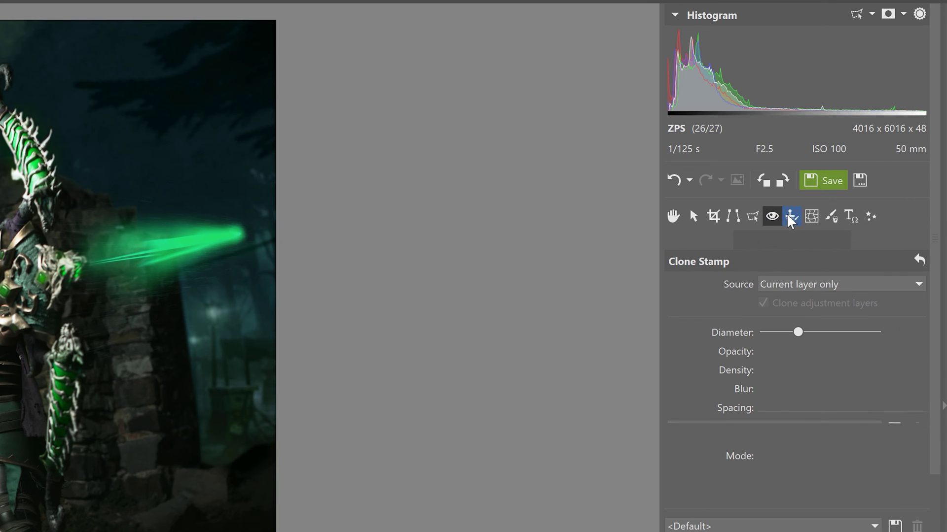
{"action": "left_click", "coordinate": [812, 218]}
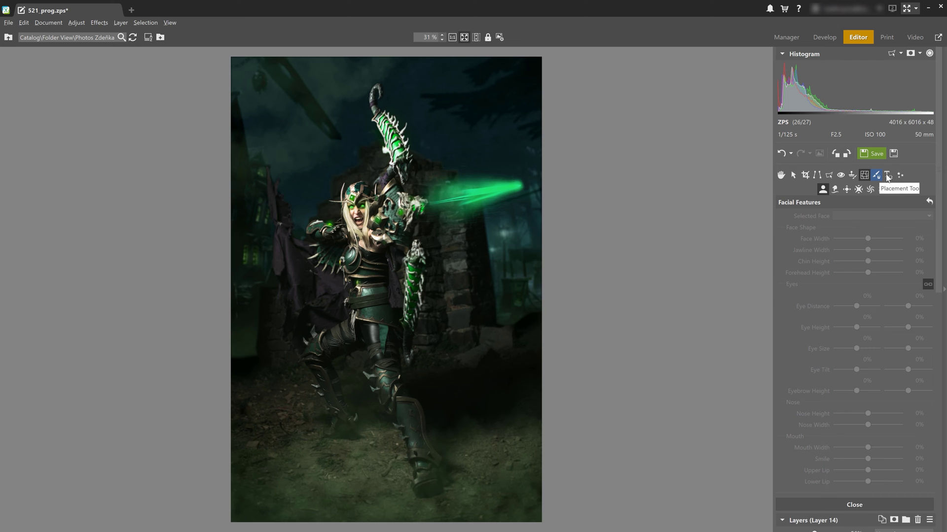
{"action": "left_click", "coordinate": [887, 175]}
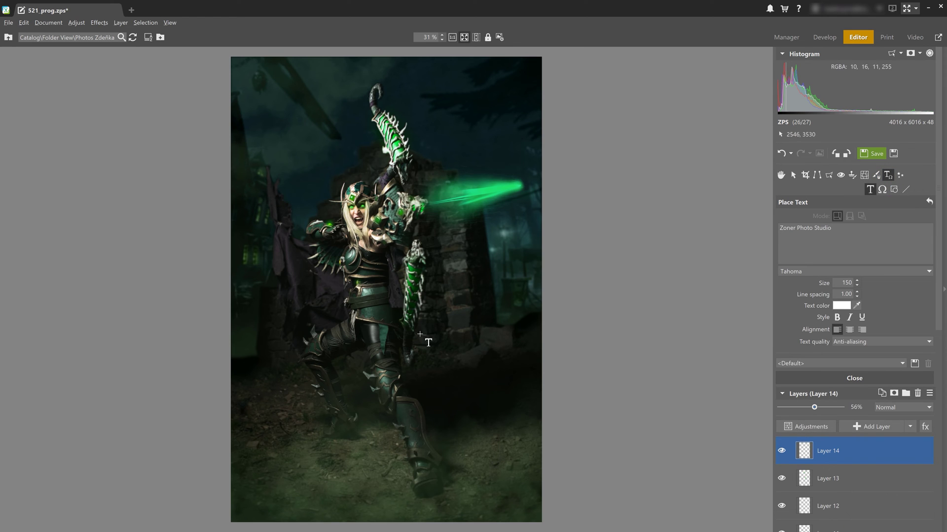
Place a Tahoma text box near the figure's knee reading 'text'.
{"action": "left_click", "coordinate": [400, 326]}
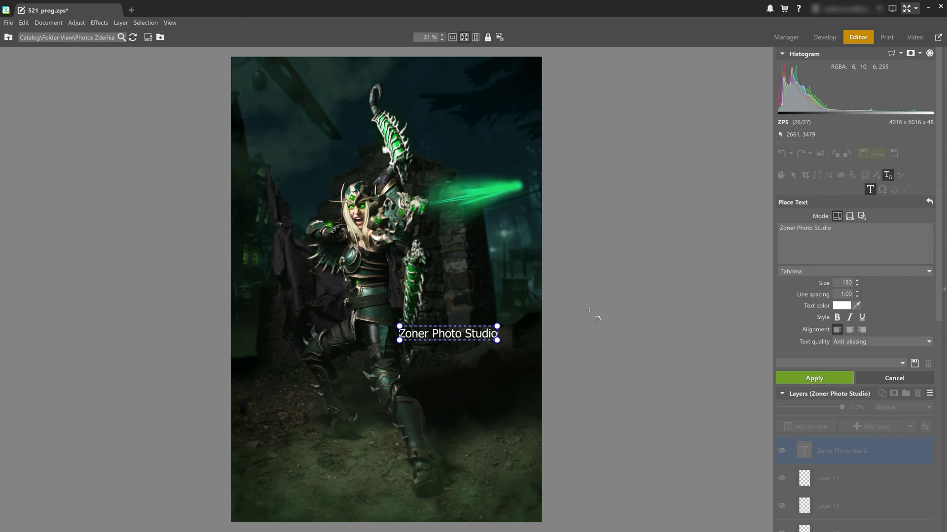
{"action": "triple_click", "coordinate": [816, 227]}
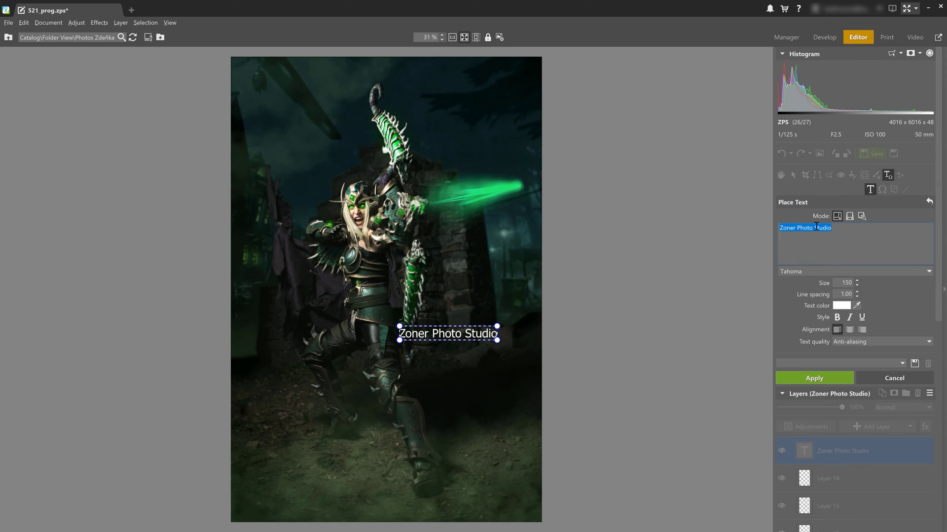
{"action": "type", "text": "text"}
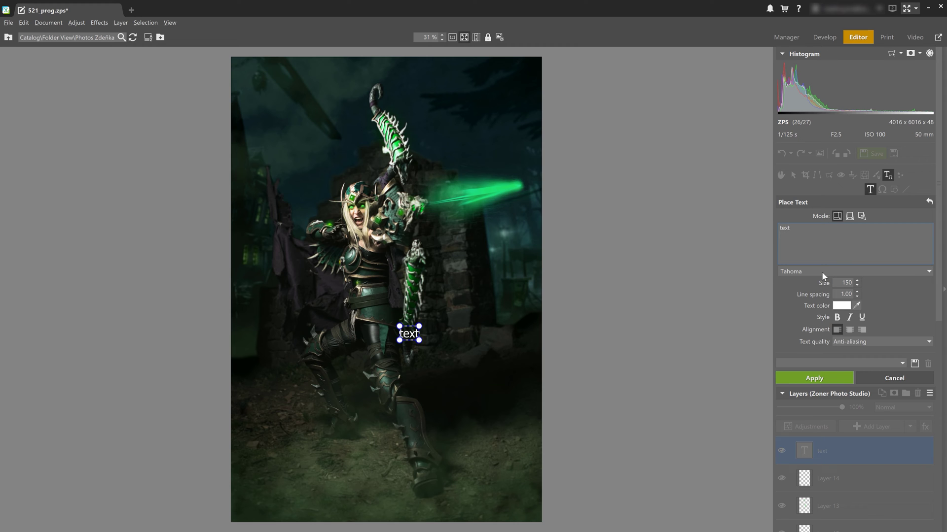
{"action": "left_click", "coordinate": [818, 271]}
{"action": "left_click", "coordinate": [818, 271]}
Colour the text with green sampled from the arrow glow and apply it.
{"action": "left_click", "coordinate": [842, 305]}
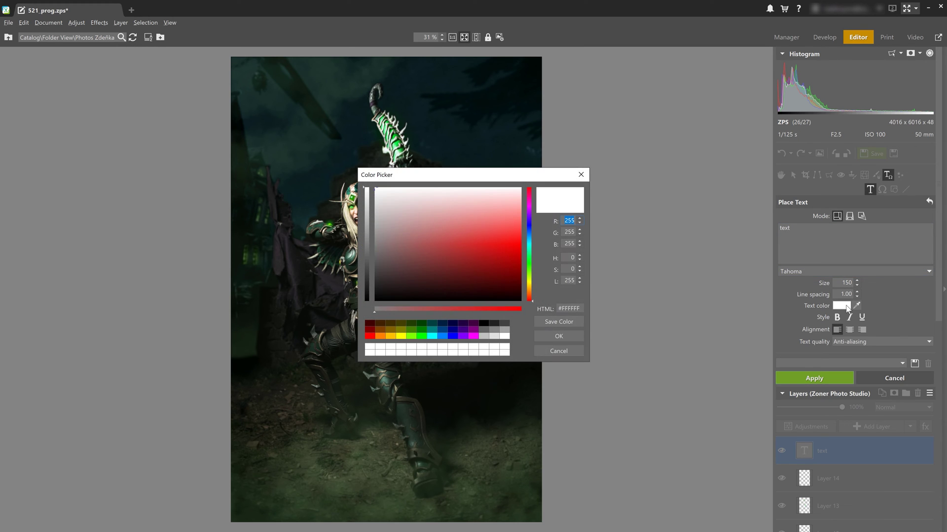
{"action": "left_click", "coordinate": [560, 332]}
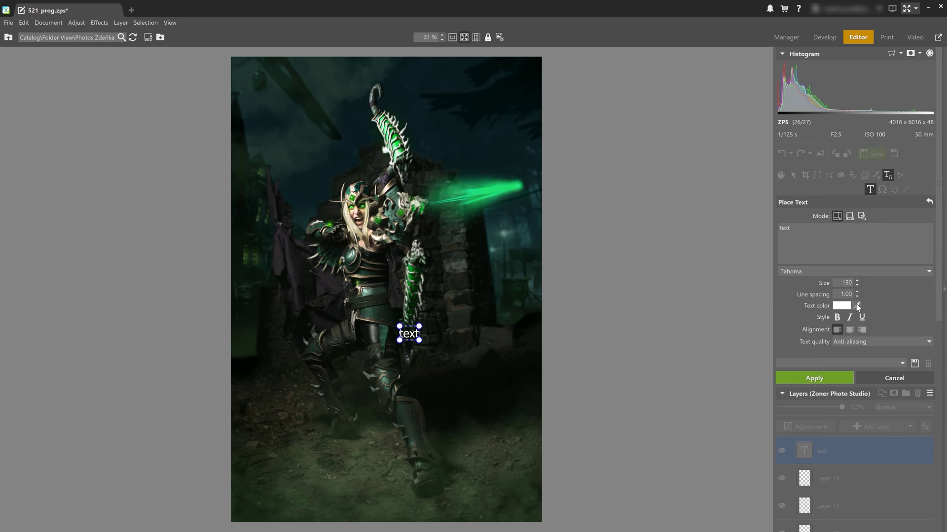
{"action": "left_click", "coordinate": [491, 187]}
{"action": "left_click", "coordinate": [822, 378]}
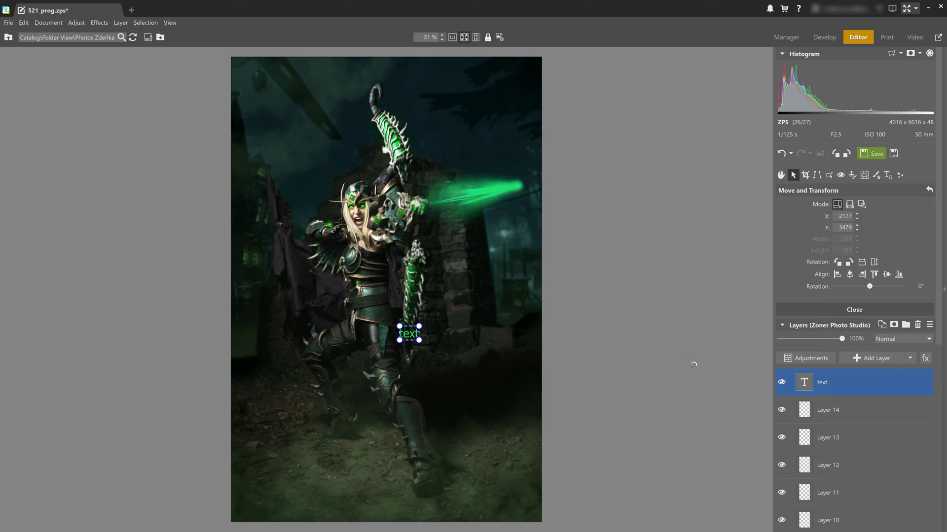
{"action": "scroll", "coordinate": [847, 389], "scroll_direction": "down", "scroll_amount": 5}
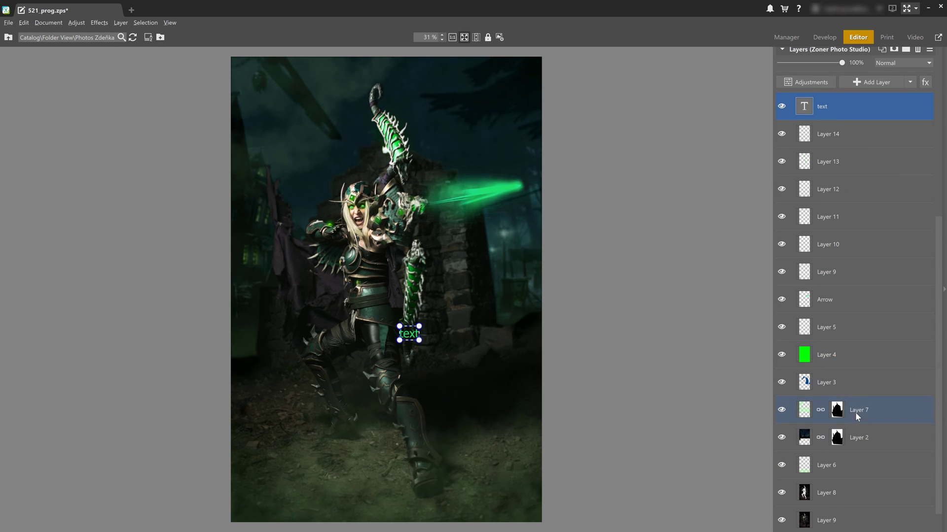
{"action": "left_click", "coordinate": [843, 519]}
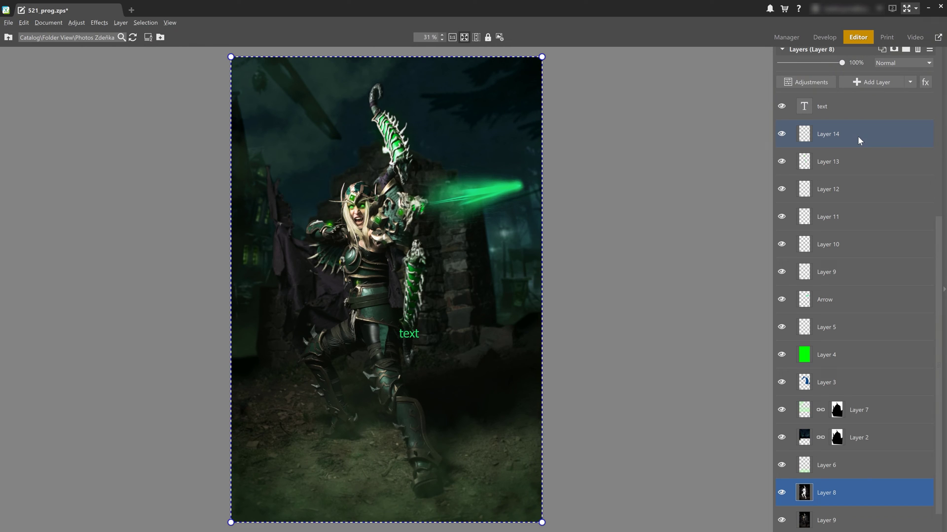
Delete the green 'text' layer from the layer stack.
{"action": "left_click", "coordinate": [842, 116]}
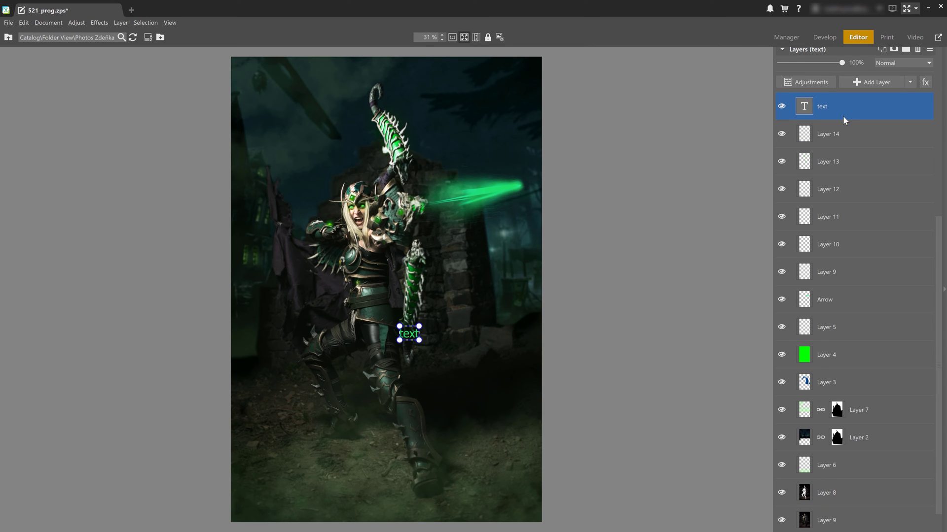
{"action": "scroll", "coordinate": [853, 197], "scroll_direction": "up", "scroll_amount": 3}
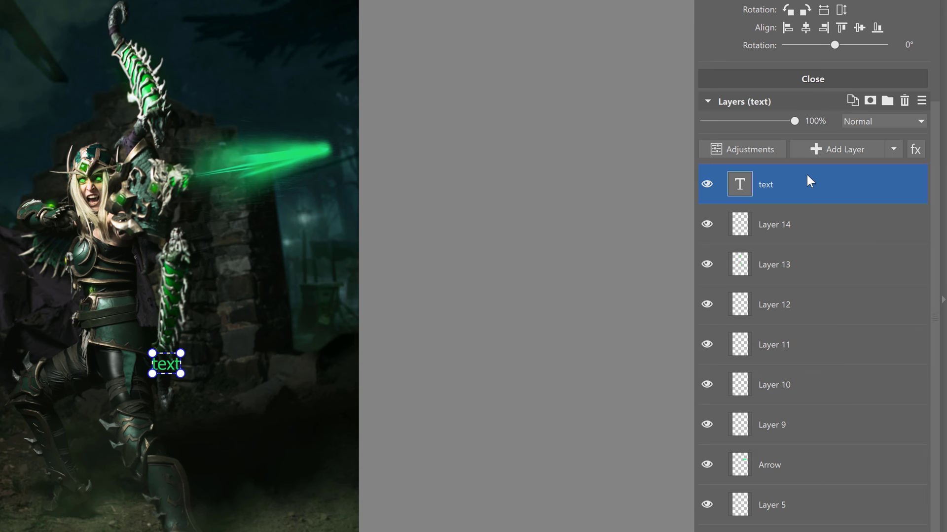
{"action": "right_click", "coordinate": [809, 181]}
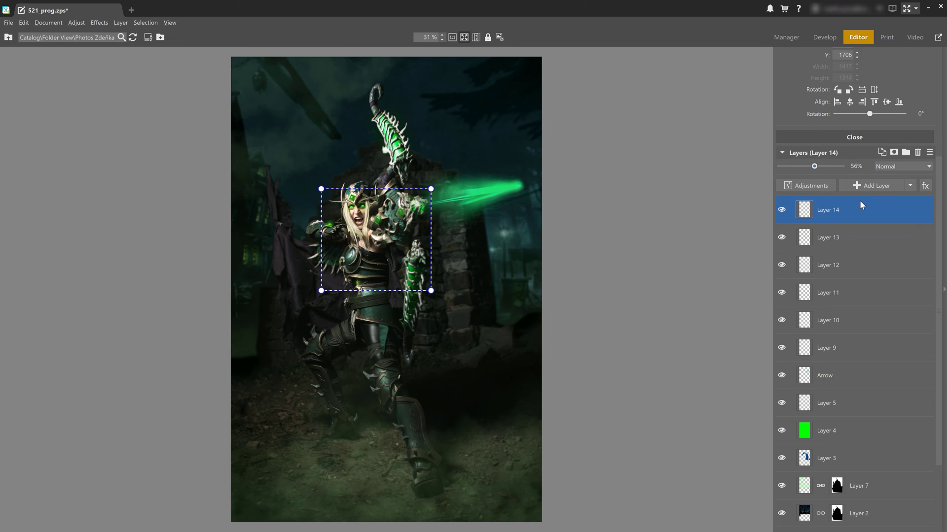
{"action": "scroll", "coordinate": [862, 208], "scroll_direction": "up", "scroll_amount": 3}
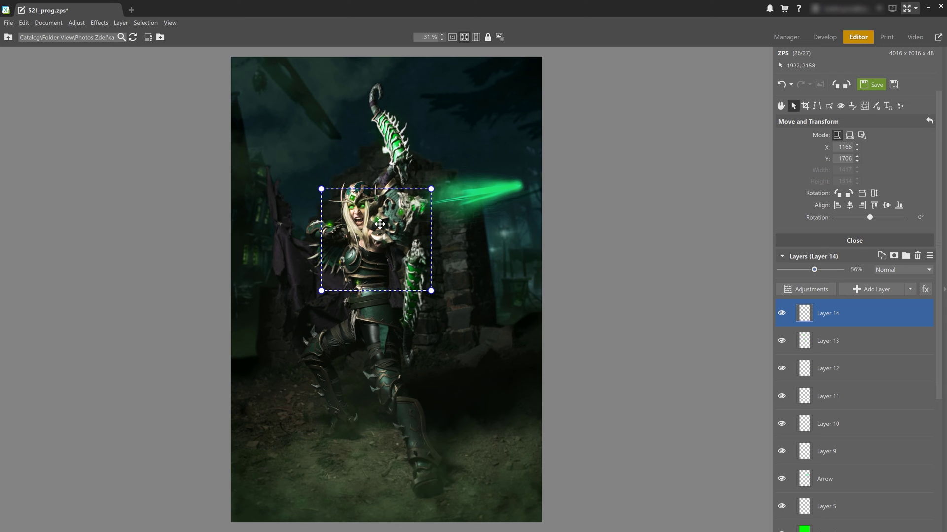
{"action": "left_click_drag", "start_coordinate": [379, 224], "coordinate": [476, 365]}
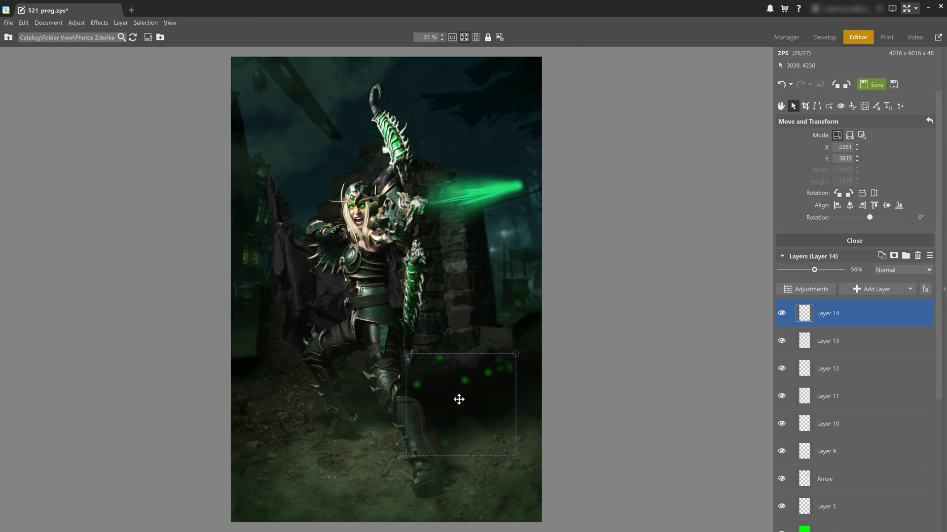
{"action": "left_click_drag", "start_coordinate": [459, 399], "coordinate": [430, 189]}
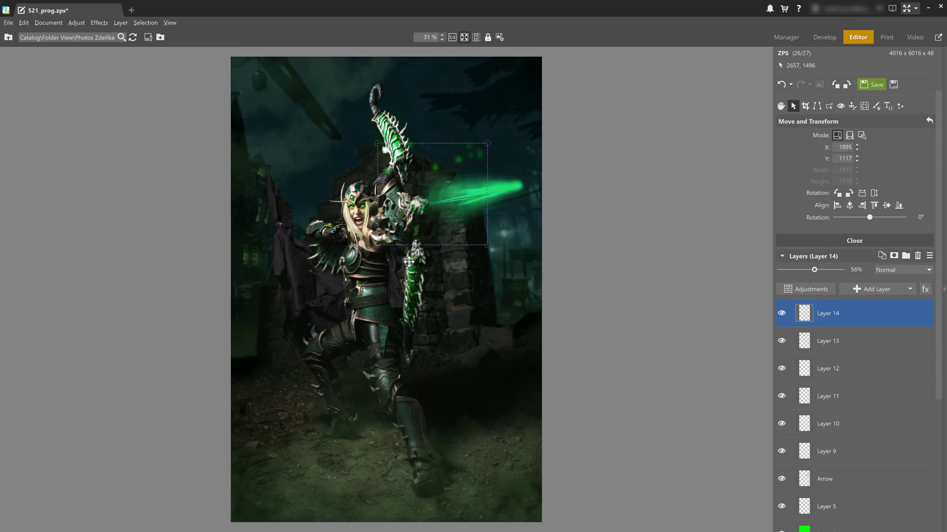
{"action": "left_click_drag", "start_coordinate": [409, 262], "coordinate": [391, 330]}
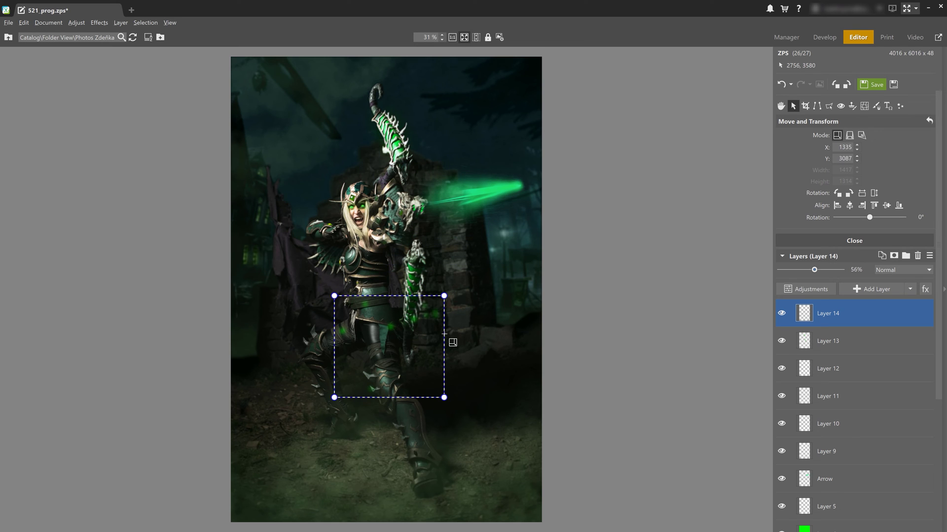
{"action": "key", "text": "ctrl+z"}
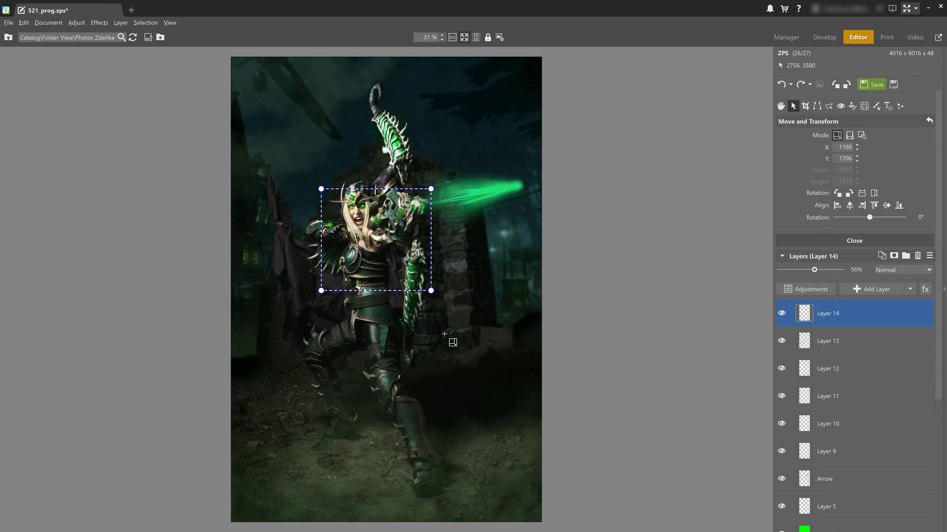
{"action": "left_click", "coordinate": [781, 314]}
{"action": "left_click", "coordinate": [781, 314]}
{"action": "left_click", "coordinate": [781, 314]}
{"action": "left_click", "coordinate": [782, 314]}
{"action": "mouse_move", "coordinate": [814, 270]}
{"action": "left_mouse_down"}
{"action": "mouse_move", "coordinate": [824, 270]}
{"action": "mouse_move", "coordinate": [805, 271]}
{"action": "mouse_move", "coordinate": [828, 274]}
{"action": "left_mouse_up"}
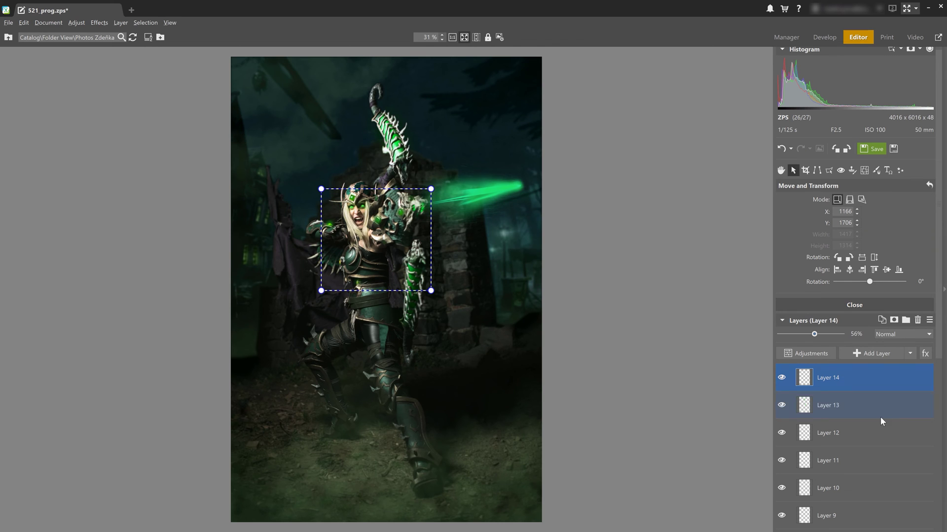
{"action": "scroll", "coordinate": [879, 417], "scroll_direction": "down", "scroll_amount": 3}
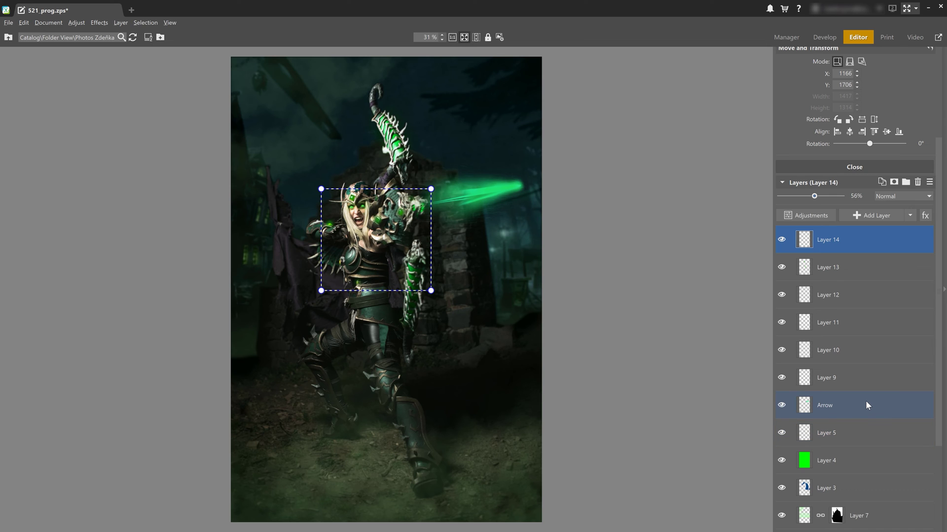
{"action": "left_click", "coordinate": [865, 402]}
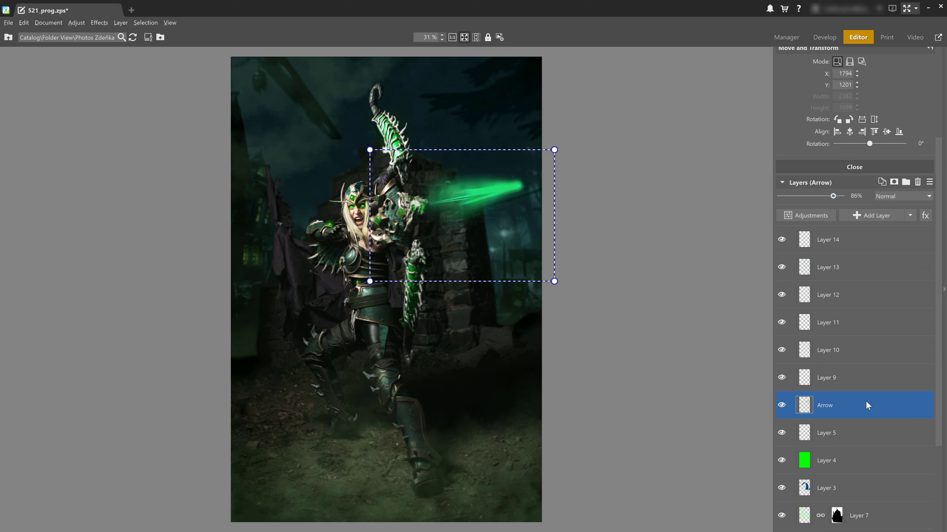
{"action": "key", "text": "Escape"}
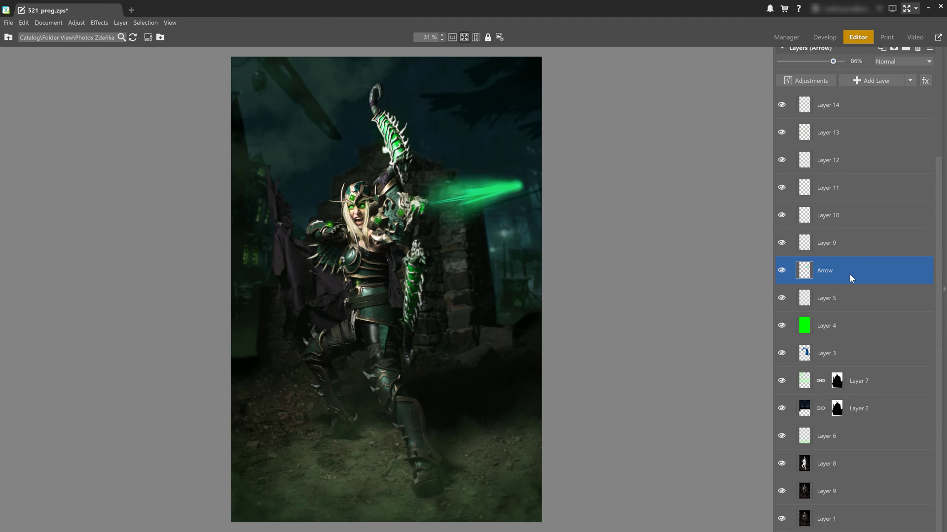
{"action": "left_click", "coordinate": [782, 270]}
{"action": "left_click", "coordinate": [783, 269]}
Duplicate the Arrow layer, hide the original, and rename the copy to Arrow 2.
{"action": "right_click", "coordinate": [851, 270]}
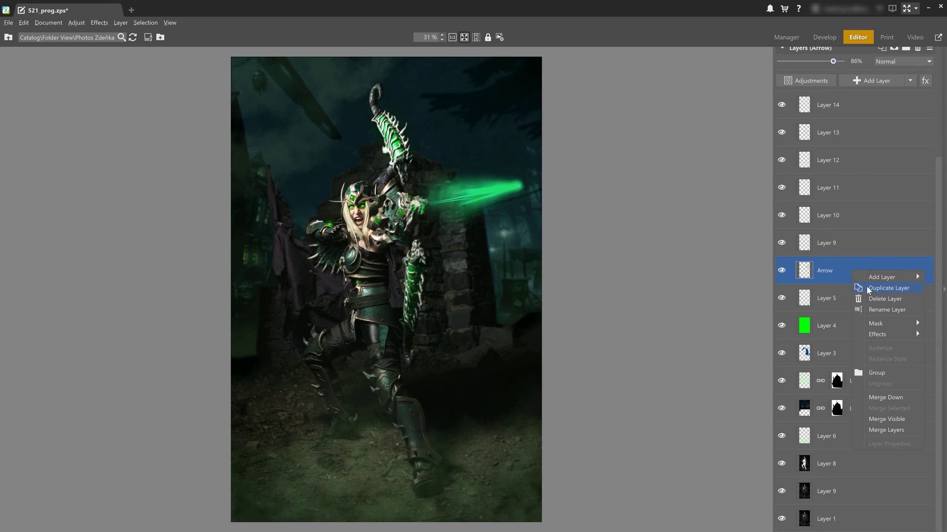
{"action": "left_click", "coordinate": [866, 288]}
{"action": "left_click", "coordinate": [782, 297]}
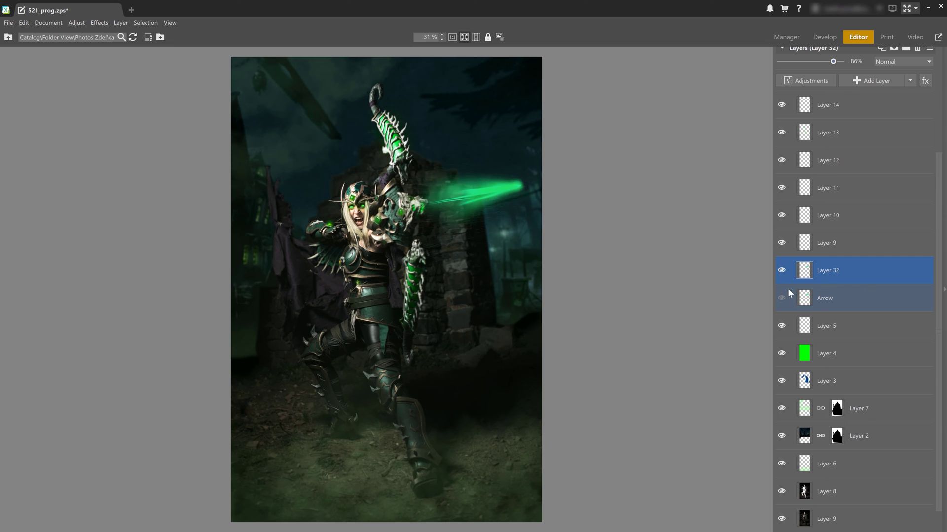
{"action": "double_click", "coordinate": [826, 274]}
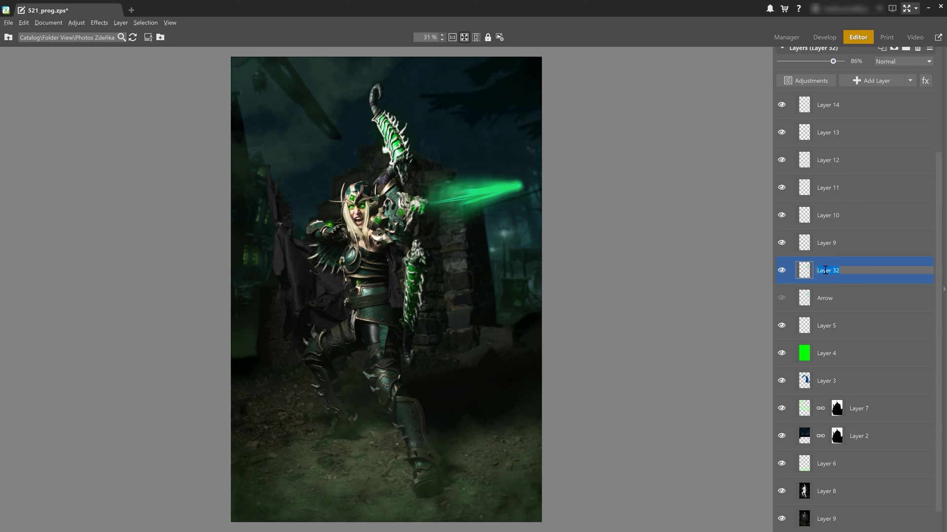
{"action": "type", "text": "Arrow 2"}
{"action": "key", "text": "Return"}
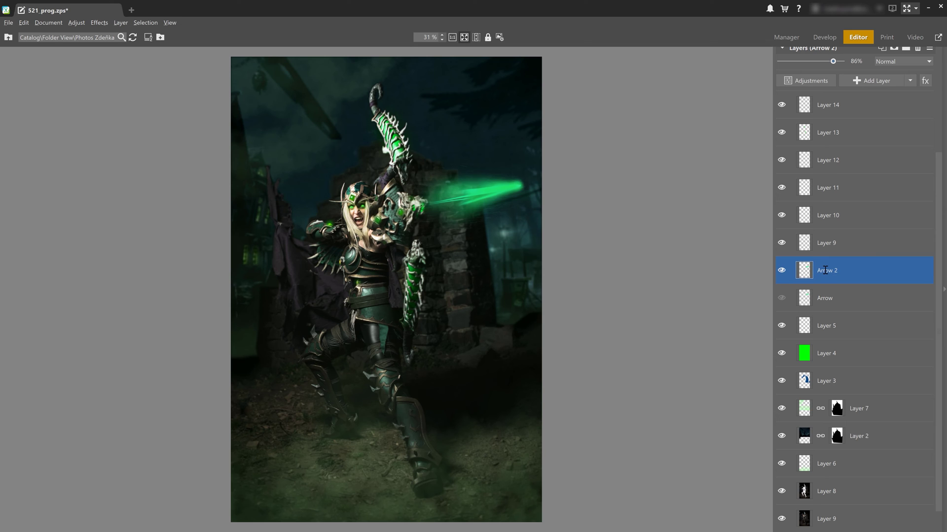
Enlarge the Arrow 2 glow up and right, nudge it down-right, and apply.
{"action": "key", "text": "v"}
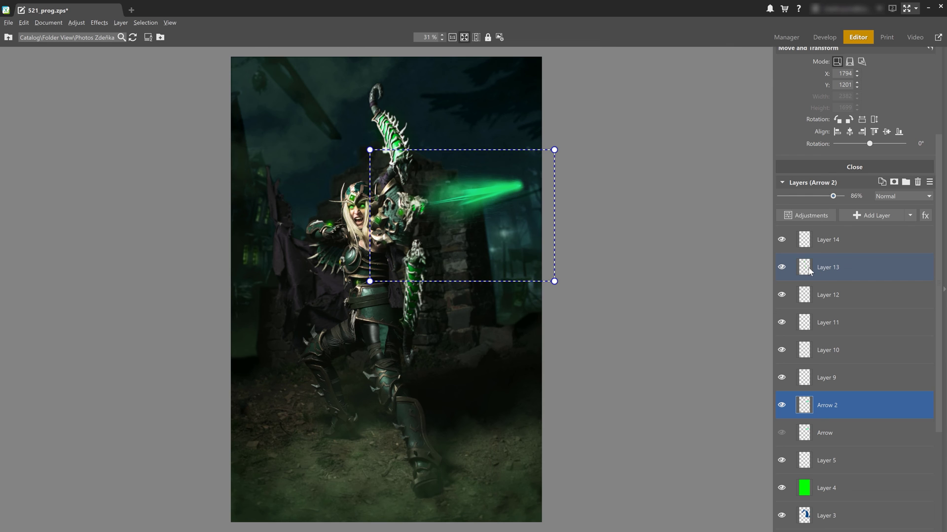
{"action": "left_click_drag", "start_coordinate": [554, 149], "coordinate": [577, 141]}
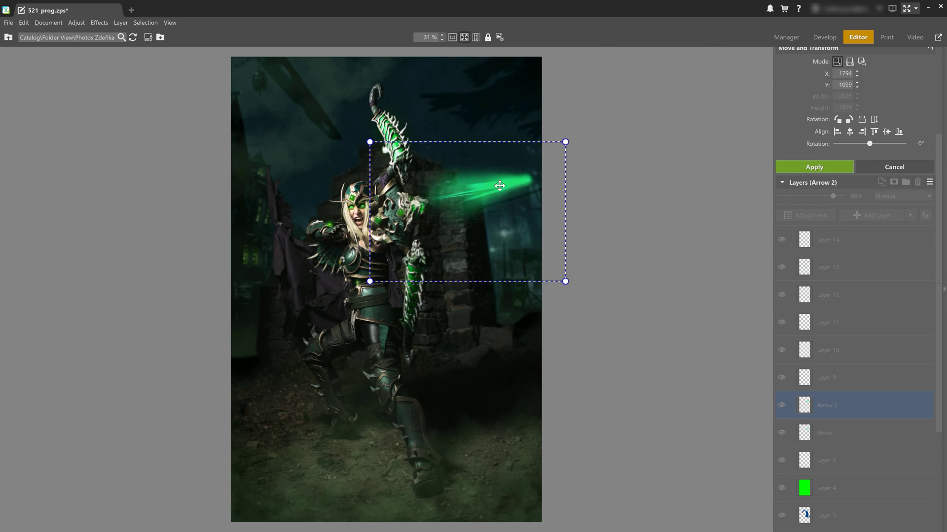
{"action": "left_click_drag", "start_coordinate": [499, 186], "coordinate": [501, 188]}
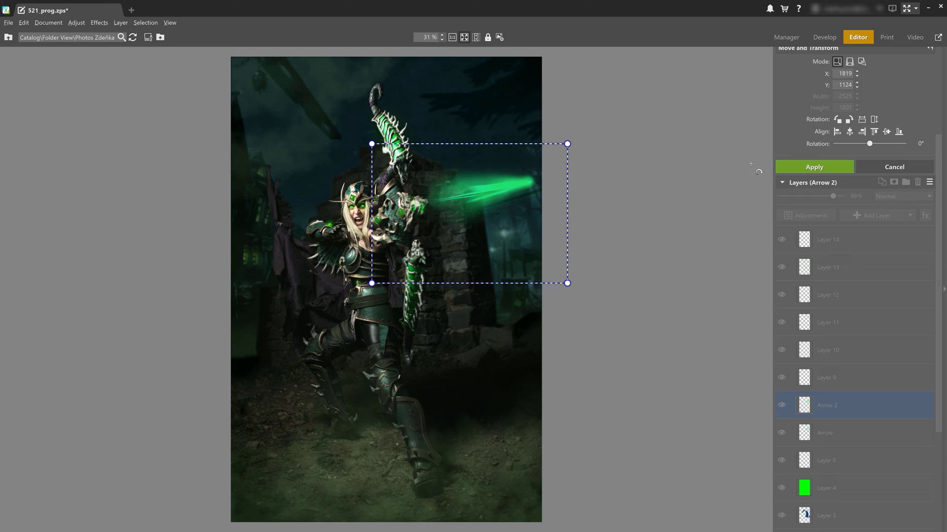
{"action": "left_click", "coordinate": [781, 167]}
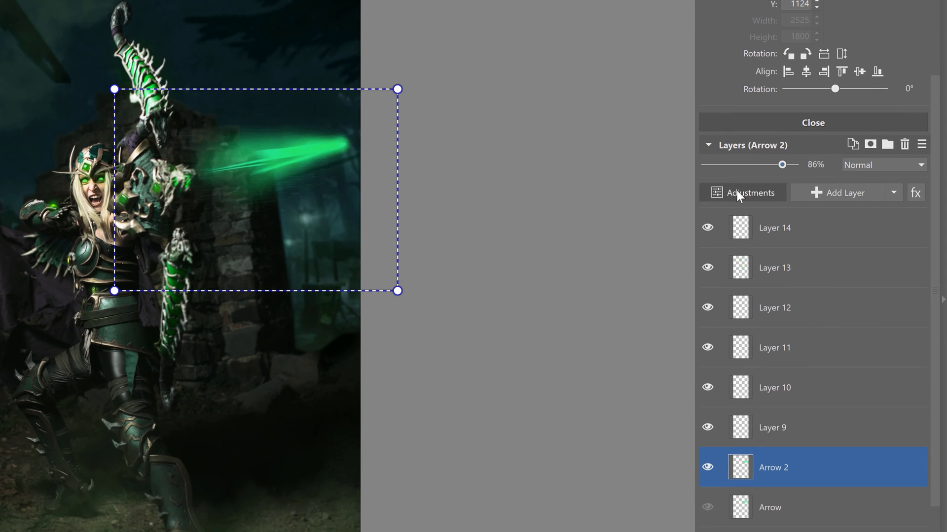
Apply an orange hue of about -126° to the Arrow 2 glow with Enhance Colors, then undo it.
{"action": "left_click", "coordinate": [736, 192]}
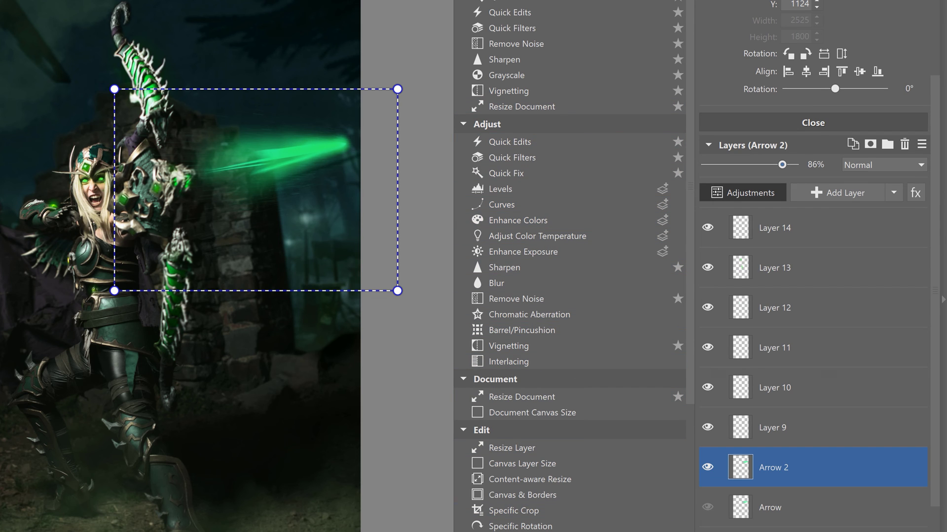
{"action": "left_click", "coordinate": [521, 224]}
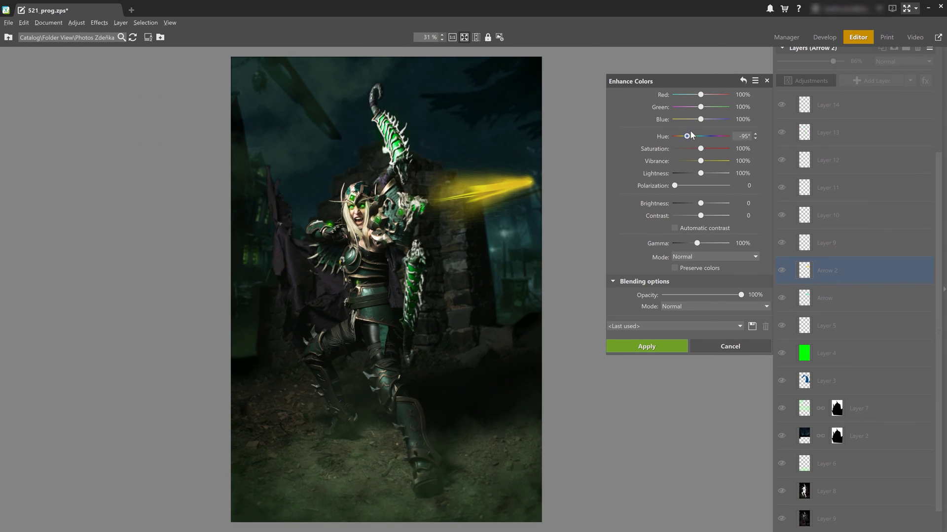
{"action": "left_click_drag", "start_coordinate": [689, 137], "coordinate": [683, 139]}
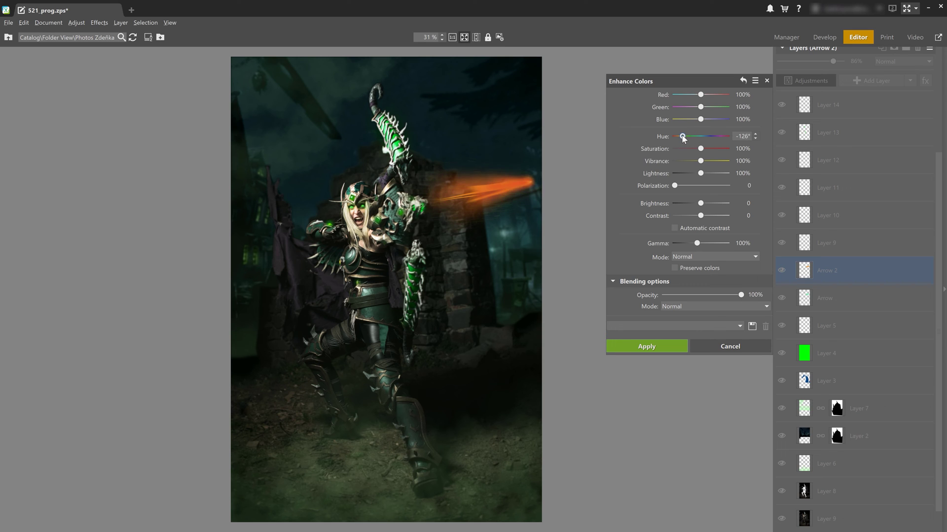
{"action": "left_click", "coordinate": [649, 347]}
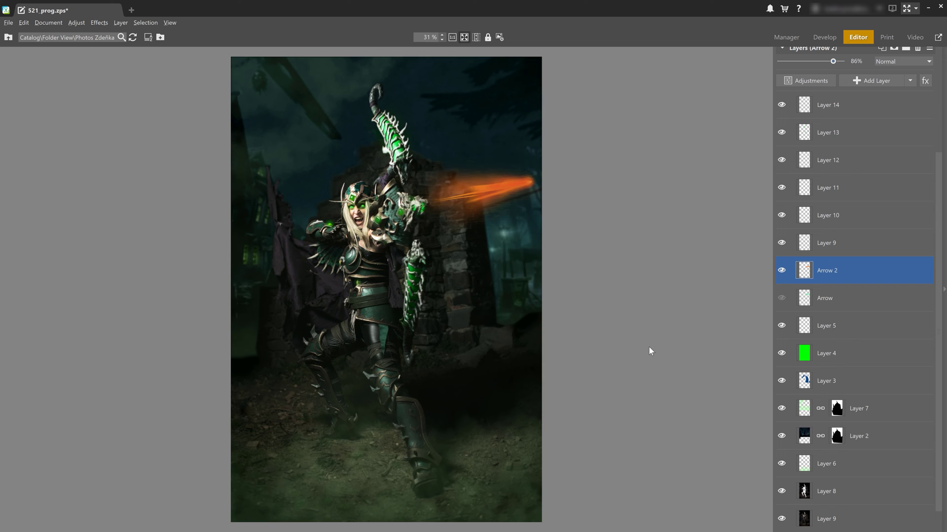
{"action": "key", "text": "ctrl+z"}
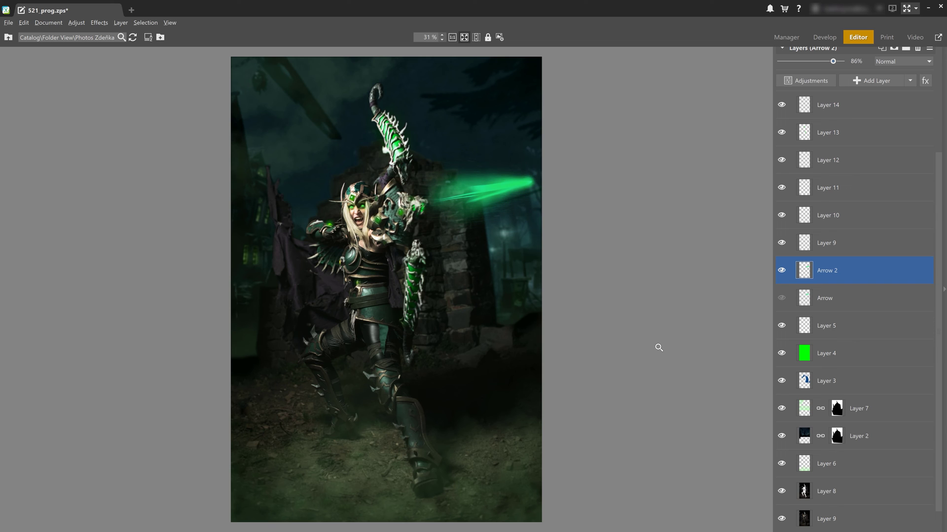
Hide and delete the Arrow 2 layer, keeping the original green Arrow layer, then show the adjustments list.
{"action": "left_click", "coordinate": [781, 271]}
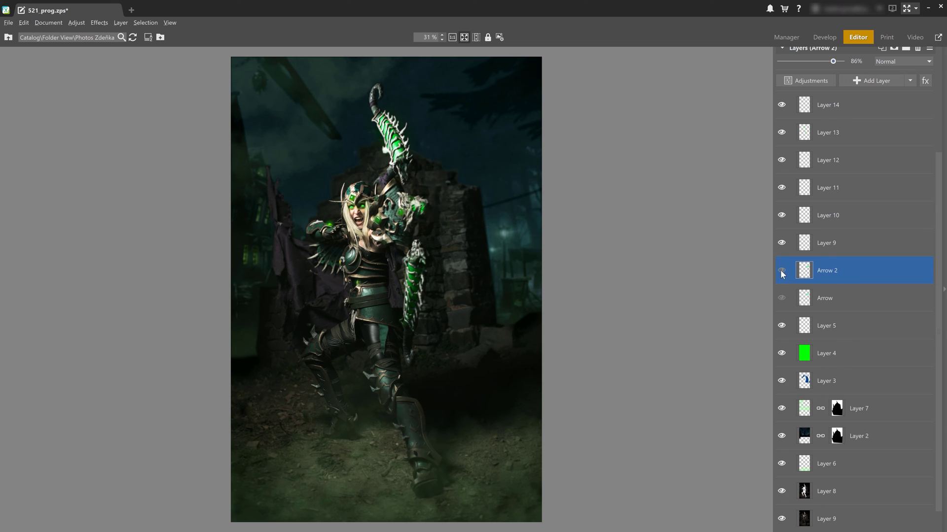
{"action": "right_click", "coordinate": [848, 269]}
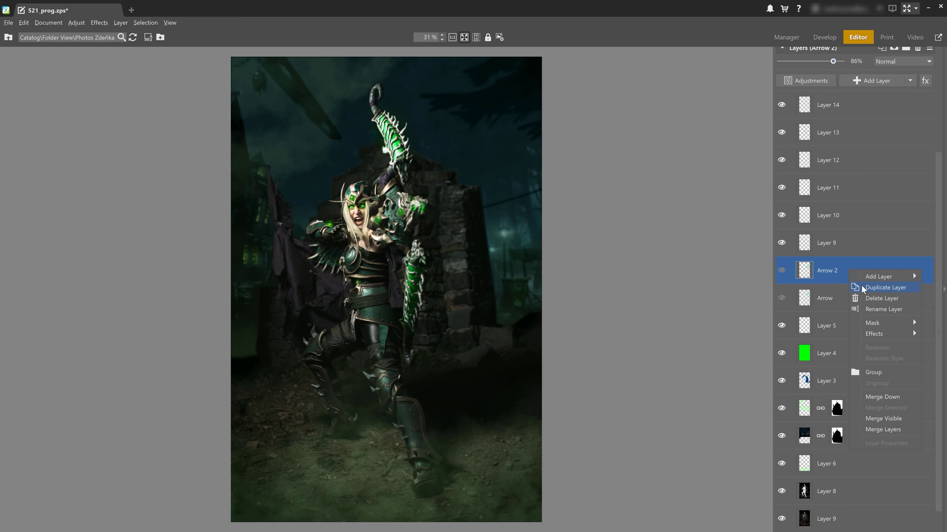
{"action": "left_click", "coordinate": [867, 299]}
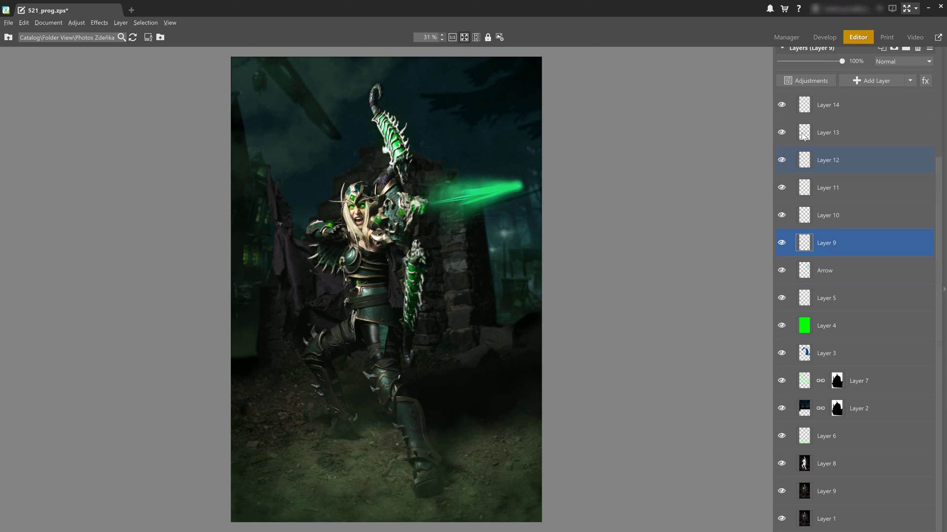
{"action": "left_click", "coordinate": [794, 80]}
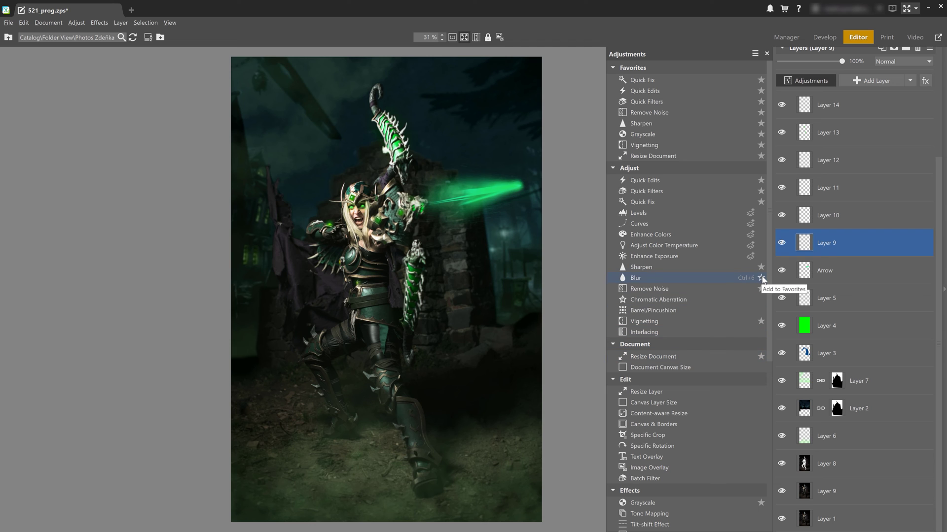
Star Blur and Enhance Colors as favourites and unstar Sharpen, Grayscale and Vignetting.
{"action": "left_click", "coordinate": [762, 278]}
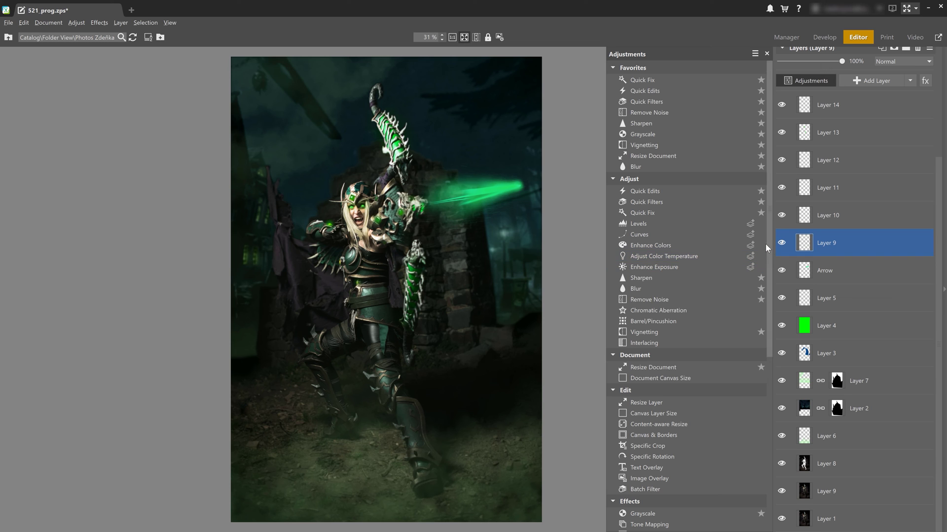
{"action": "left_click", "coordinate": [762, 246]}
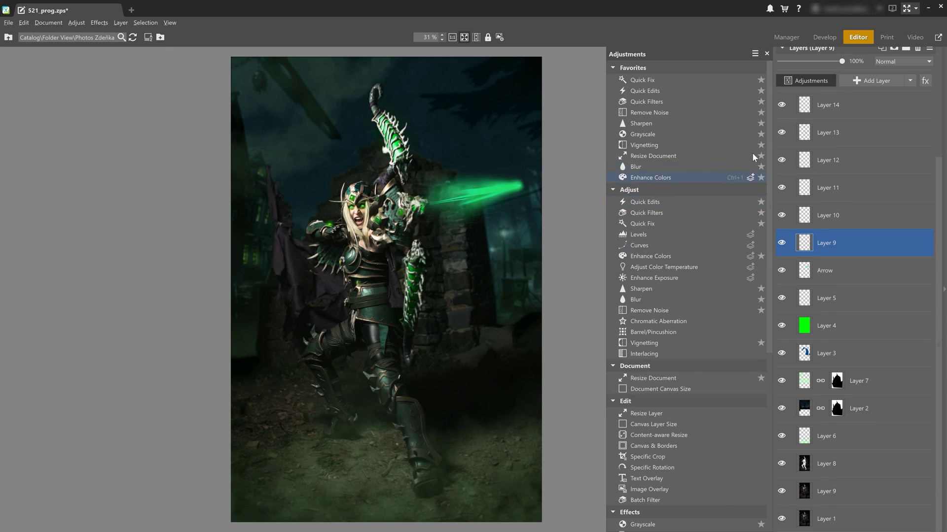
{"action": "left_click", "coordinate": [761, 123]}
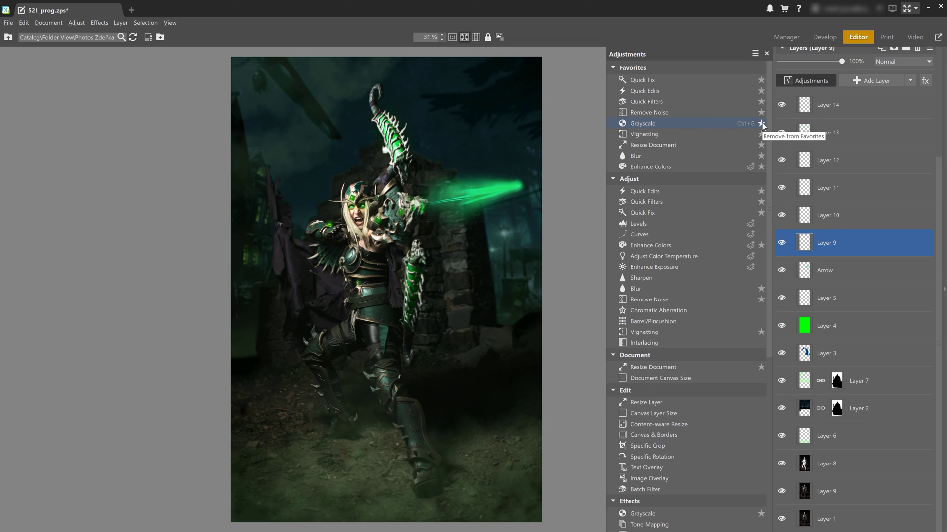
{"action": "left_click", "coordinate": [761, 123]}
{"action": "left_click", "coordinate": [761, 123]}
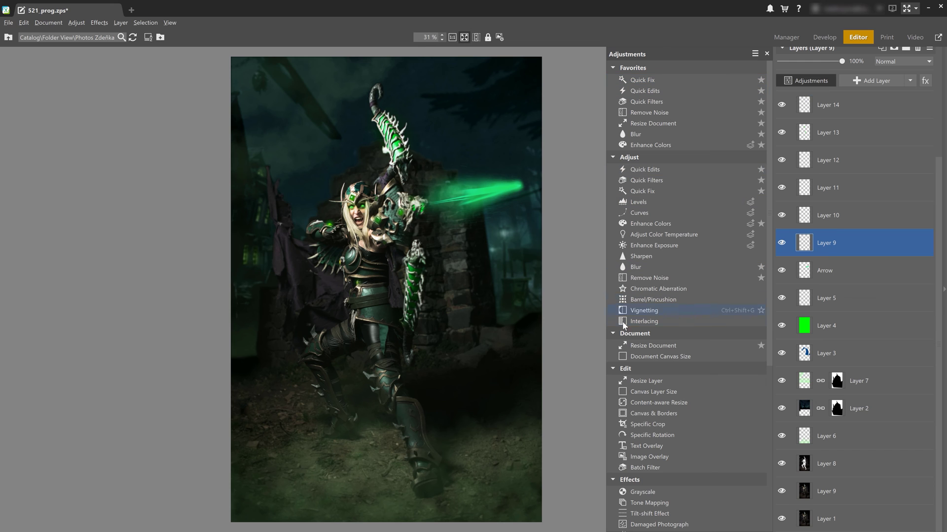
Collapse the Document, Adjust, Effects and Edit adjustment groups.
{"action": "left_click", "coordinate": [613, 332]}
{"action": "left_click", "coordinate": [612, 157]}
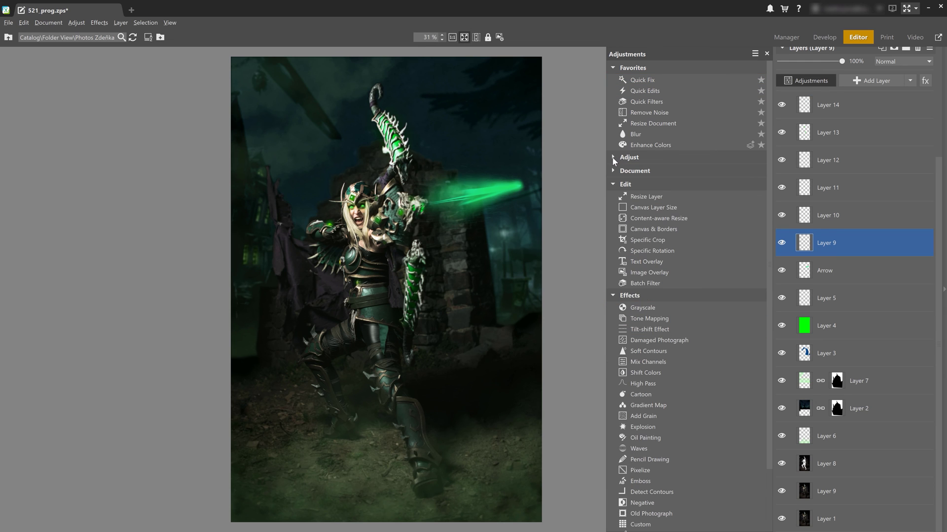
{"action": "left_click", "coordinate": [612, 294]}
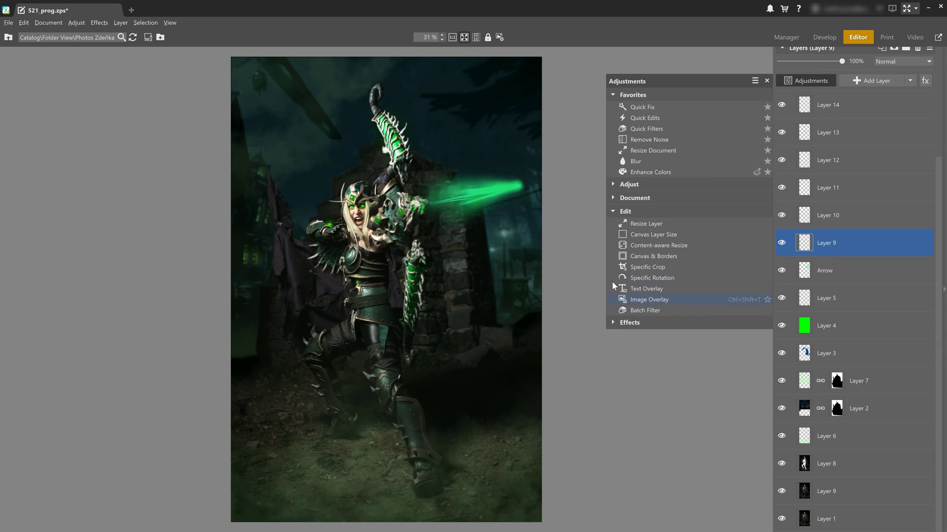
{"action": "left_click", "coordinate": [614, 211]}
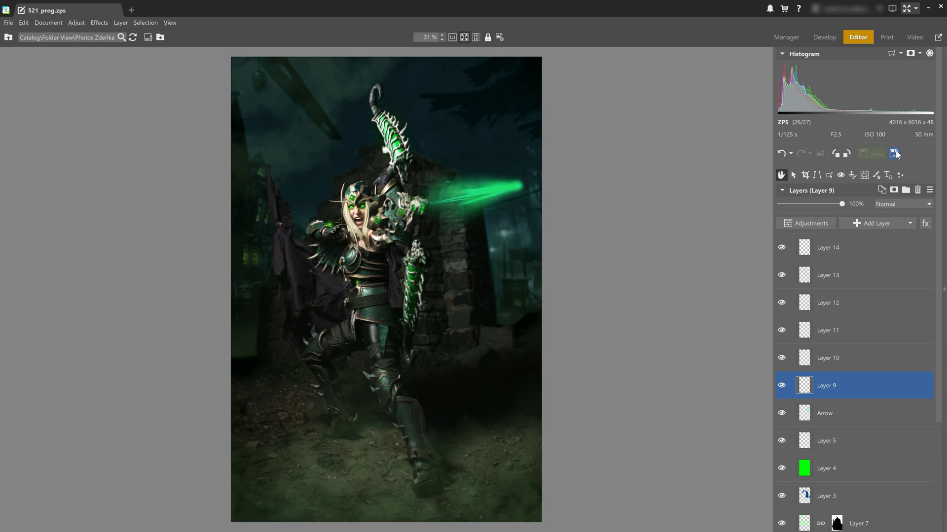
Start saving 521_prog as a new file with JPEG Image (*.jpg) as the type.
{"action": "left_click", "coordinate": [894, 153]}
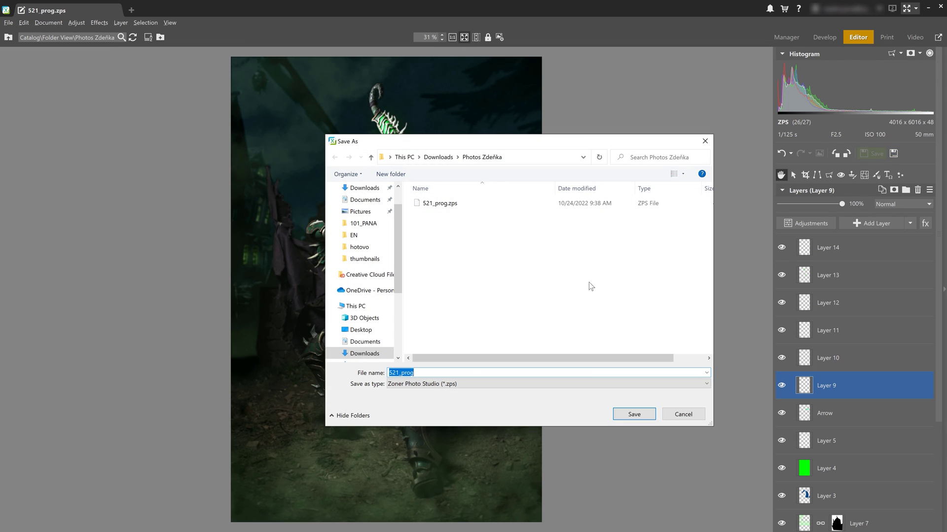
{"action": "left_click", "coordinate": [489, 384]}
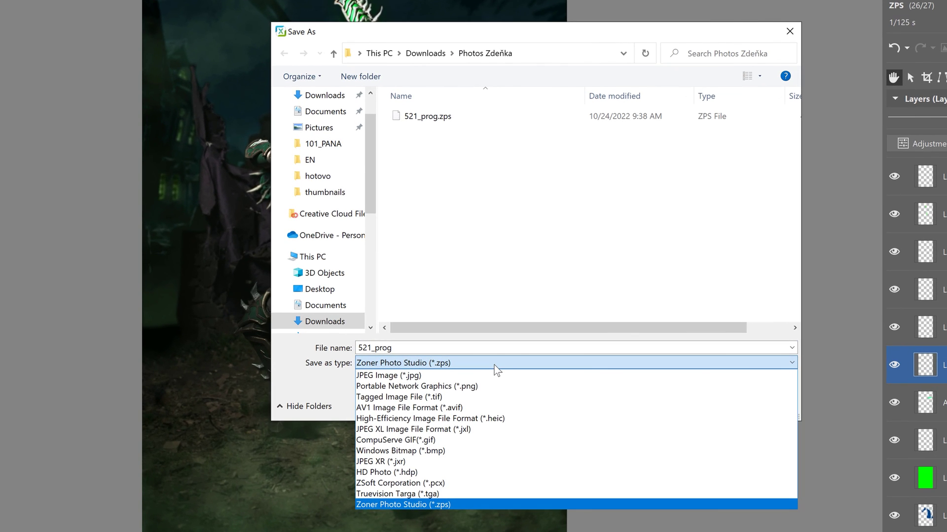
{"action": "left_click", "coordinate": [463, 504]}
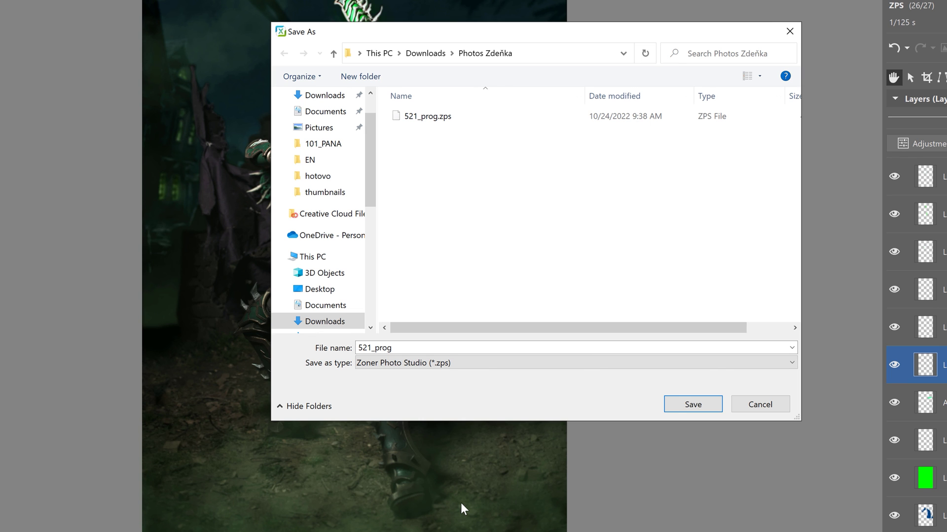
{"action": "key", "text": "alt+t"}
{"action": "key", "text": "alt+Down"}
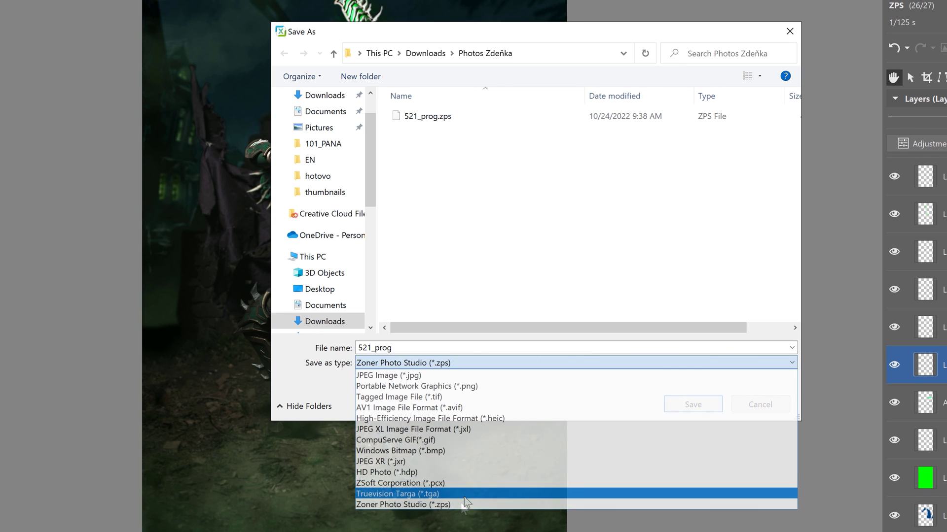
{"action": "left_click", "coordinate": [457, 375]}
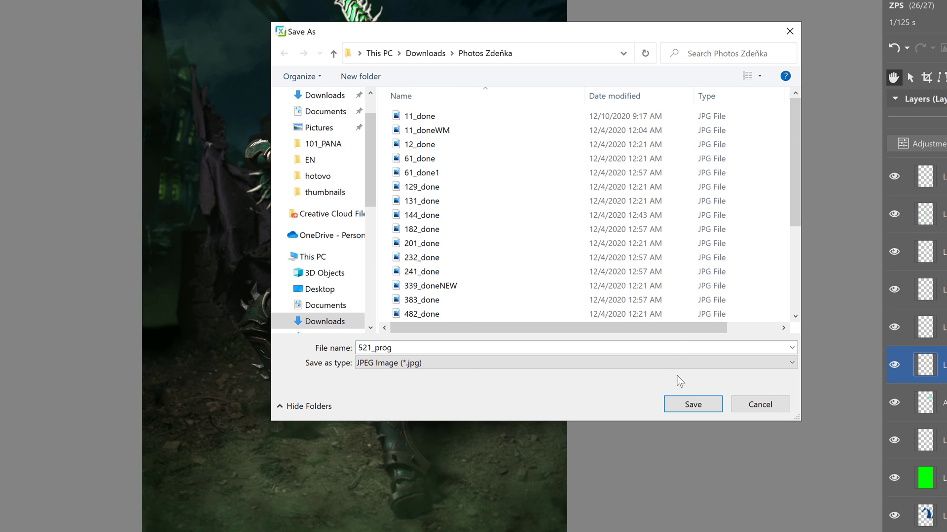
Save as 521_prog.jpg, confirming replacement of the existing file.
{"action": "left_click", "coordinate": [695, 403]}
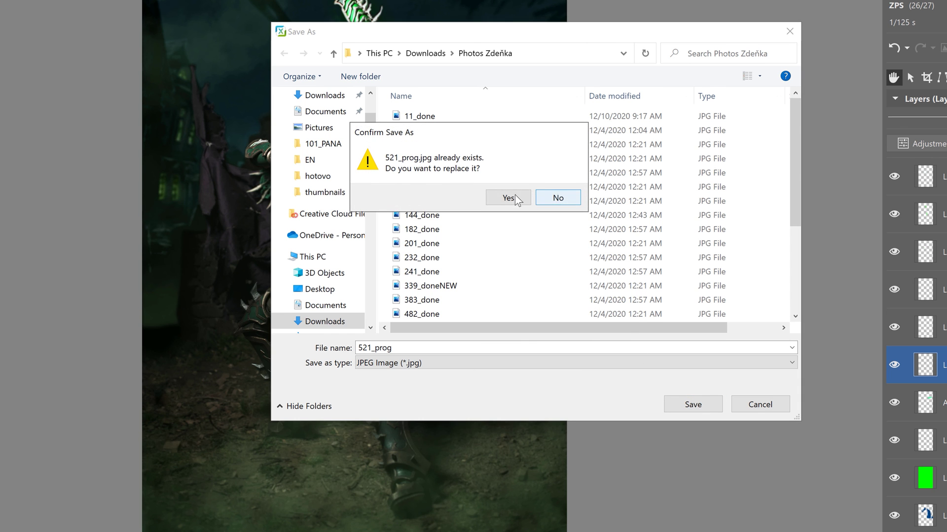
{"action": "left_click", "coordinate": [511, 197]}
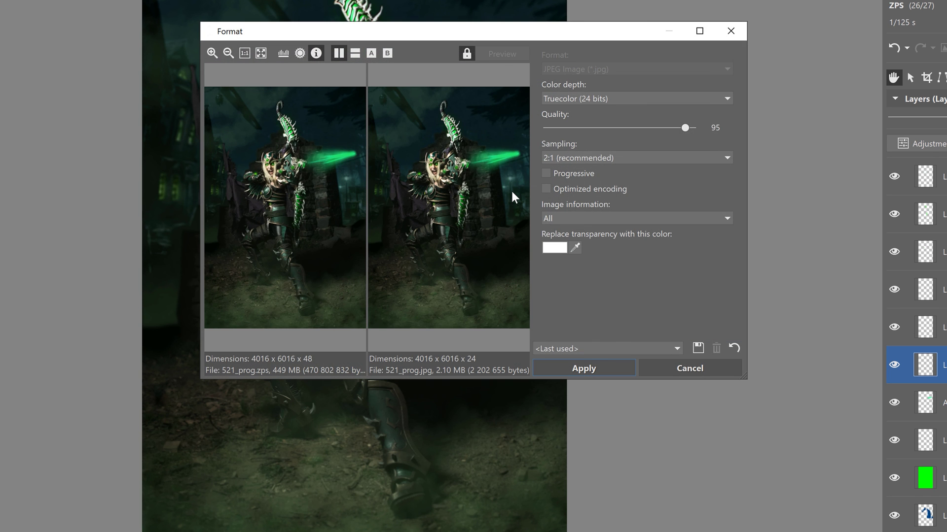